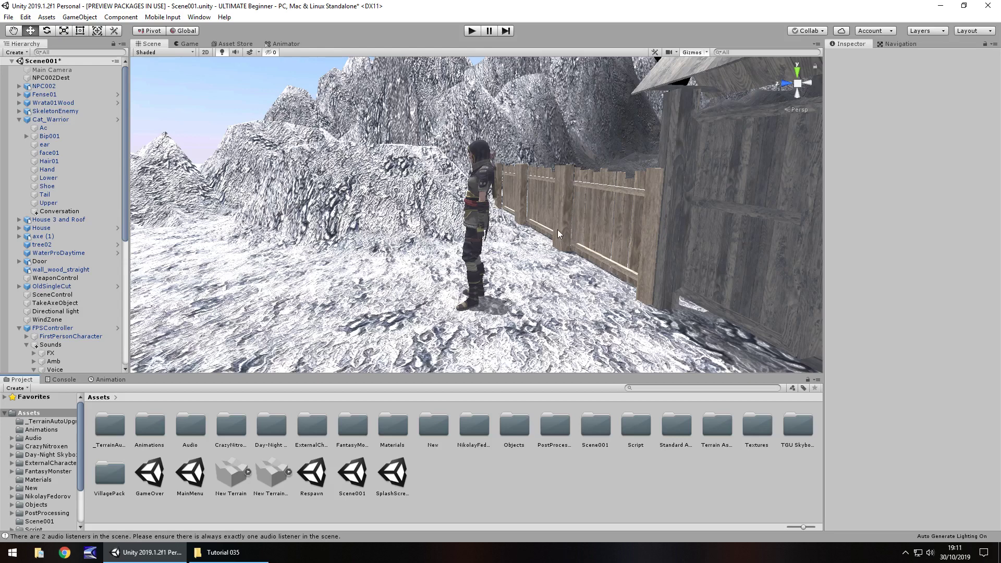
Import the NPC002_Line03 sound file from the Tutorial 035 folder into the project's Audio/Voice folder
double_click(189, 427)
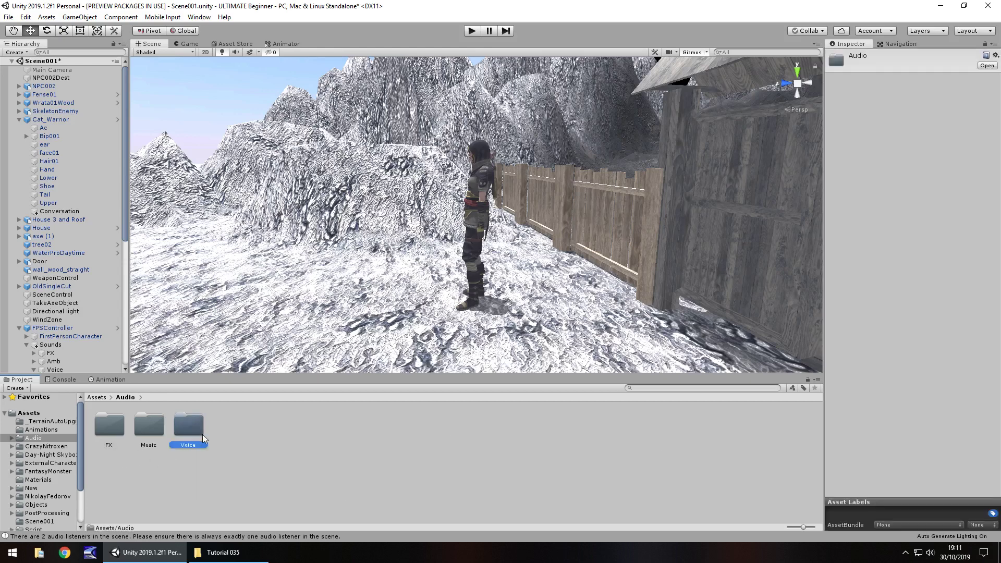
double_click(203, 437)
left_click(223, 552)
left_click(162, 82)
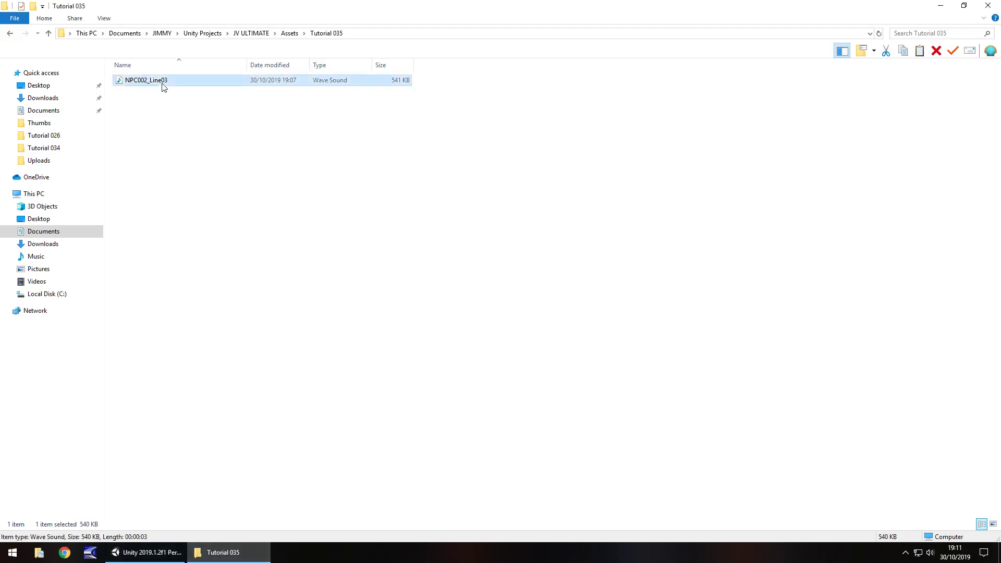
left_click_drag(162, 82, 331, 420)
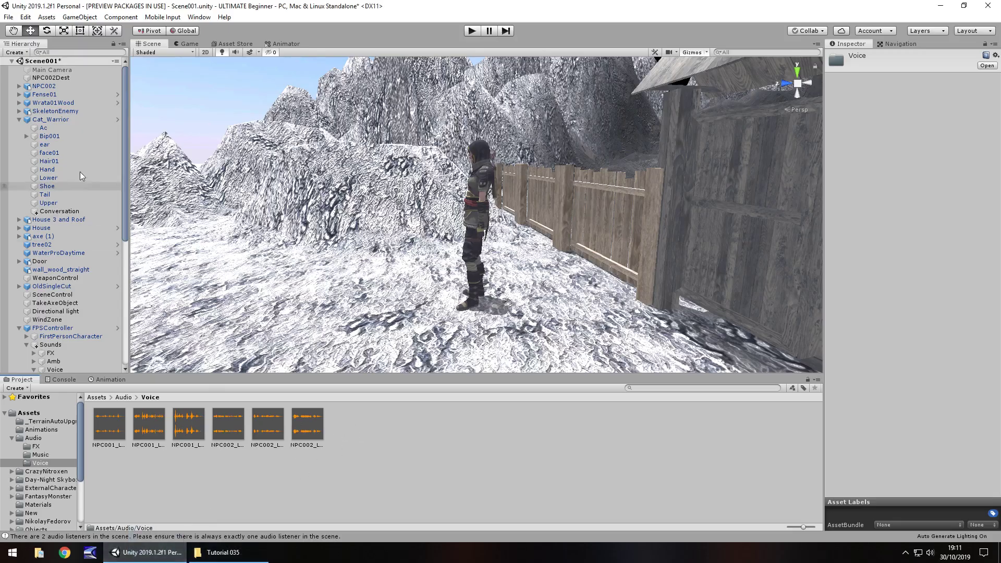
Duplicate the Line02 audio source under the Voice group's NPC002 and assign the NPC002_Line03 clip to the copy
left_click(45, 86)
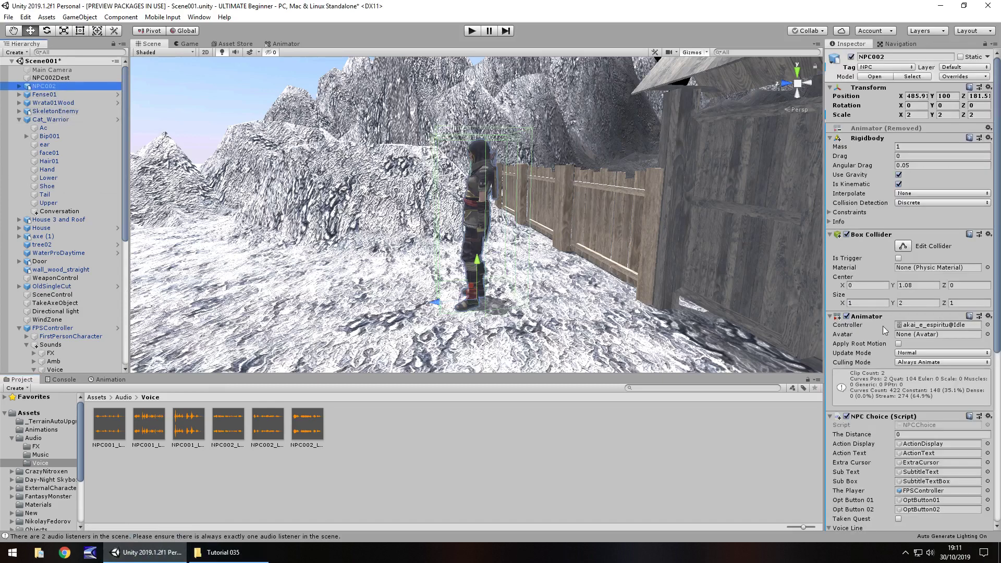
scroll(886, 336, "down", 5)
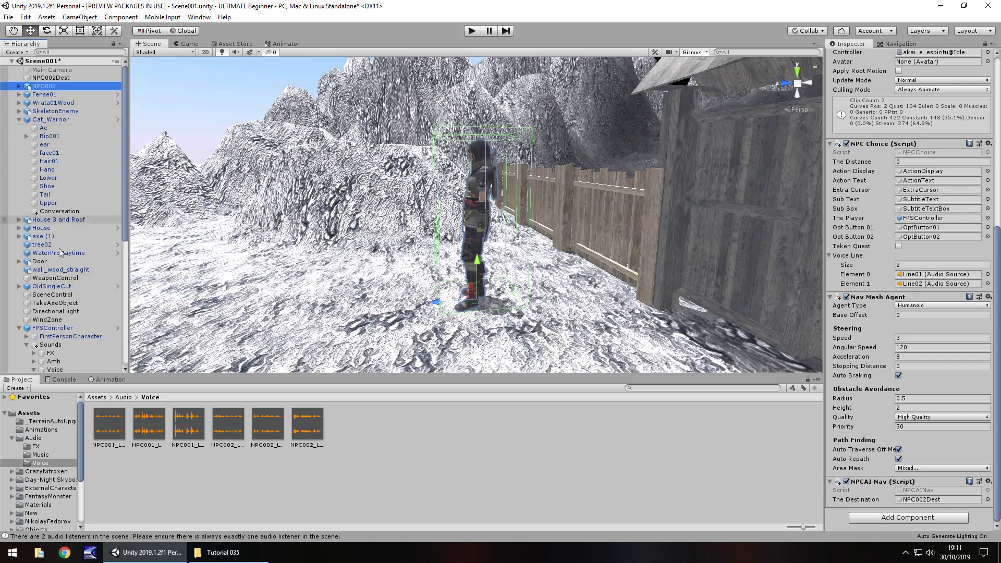
scroll(76, 303, "down", 3)
scroll(77, 302, "down", 3)
left_click(73, 303)
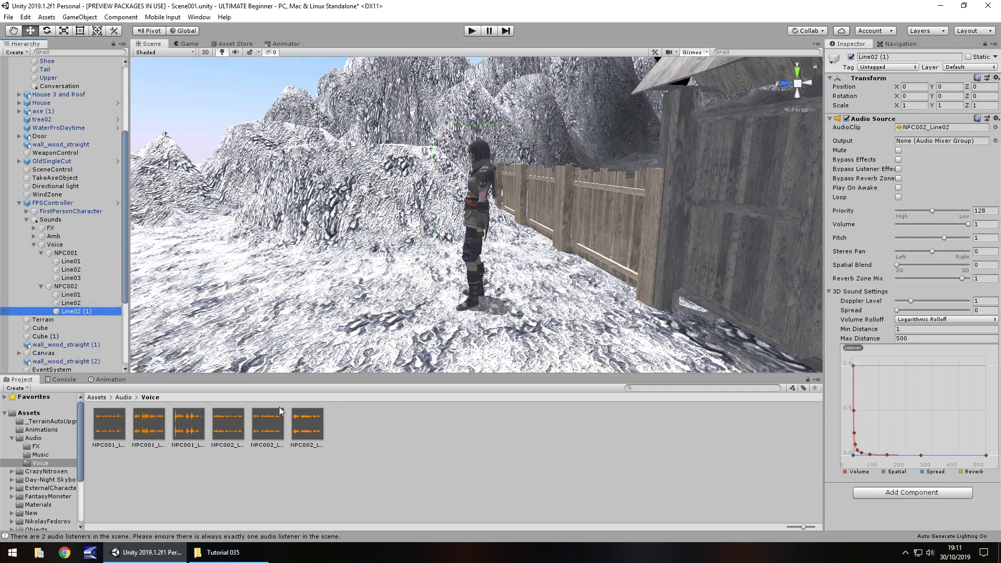
left_click_drag(312, 432, 935, 135)
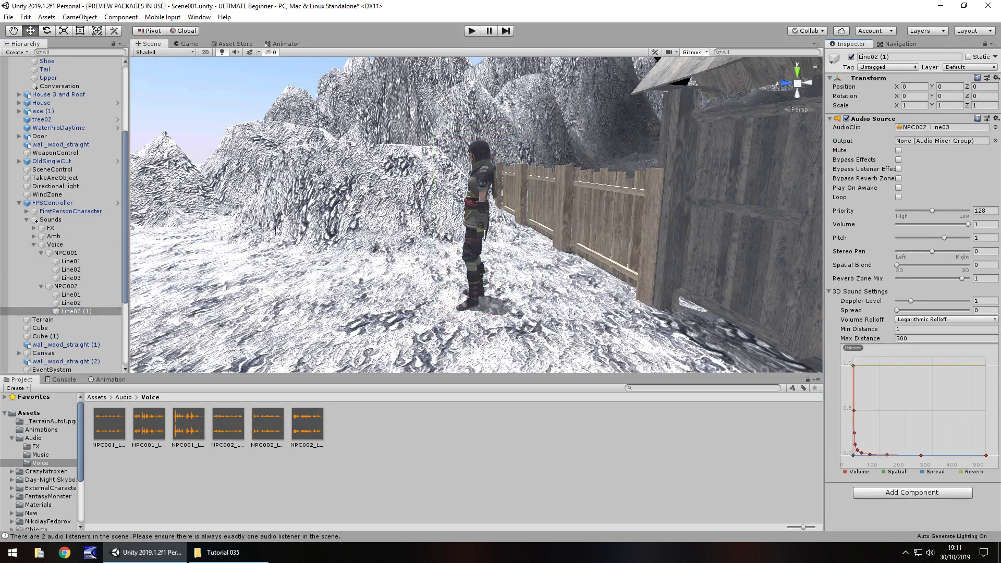
Rename the duplicated audio source under NPC002 as Line03
left_click(76, 311)
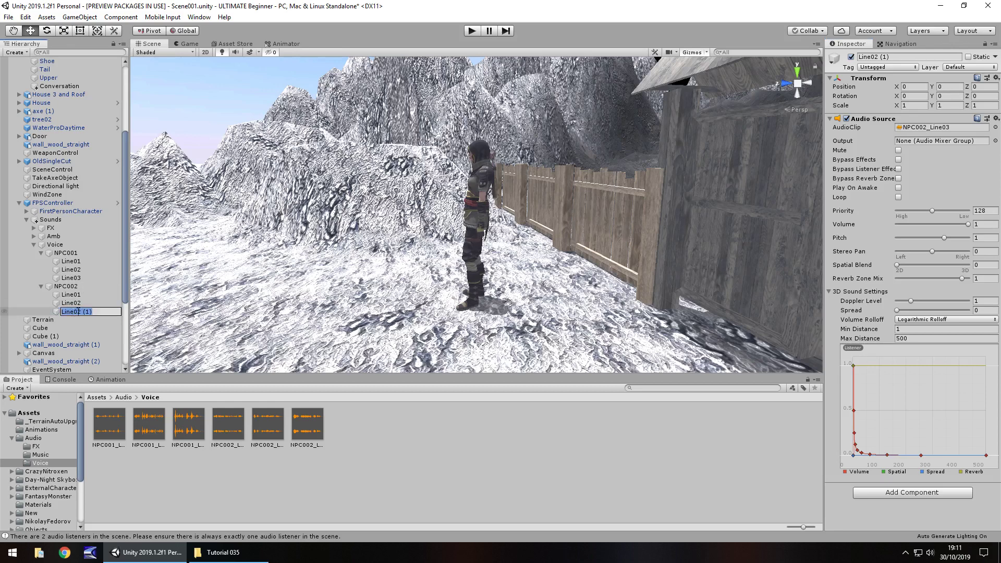
type("Line03")
key("Return")
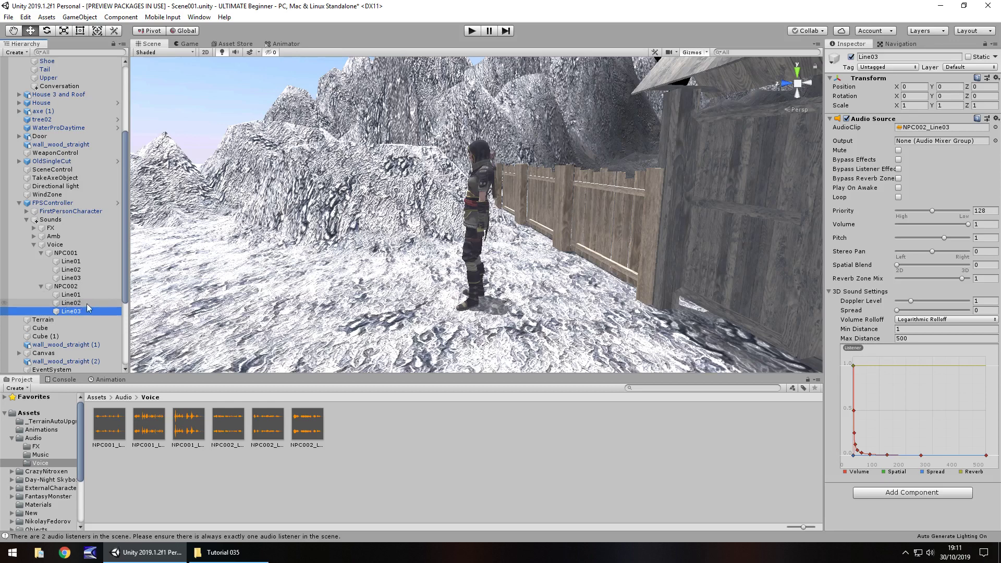
Set the Voice Line size to 3 in the NPC002 character's NPC Choice script and assign NPC002's Line03 to Element 2
scroll(78, 292, "up", 5)
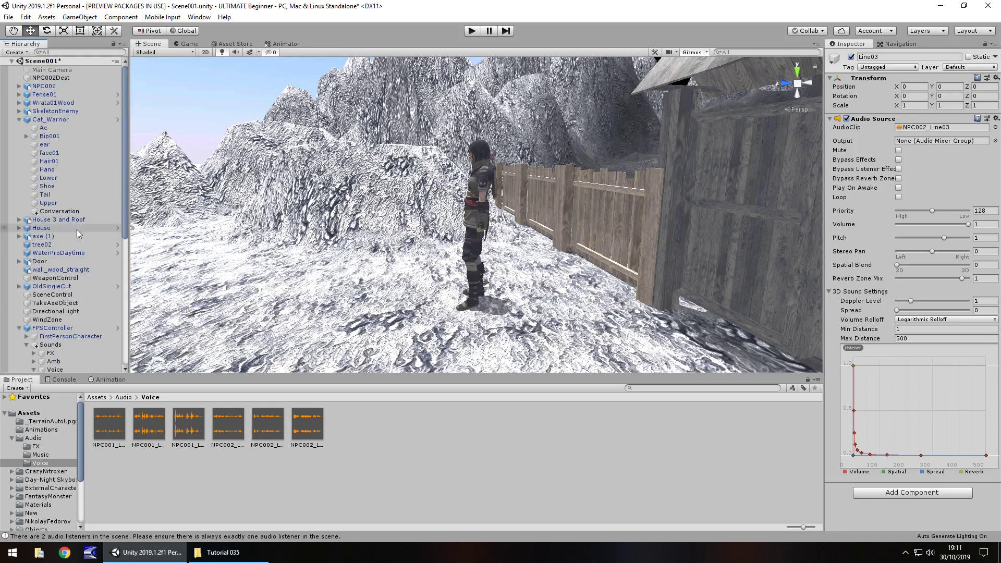
left_click(52, 87)
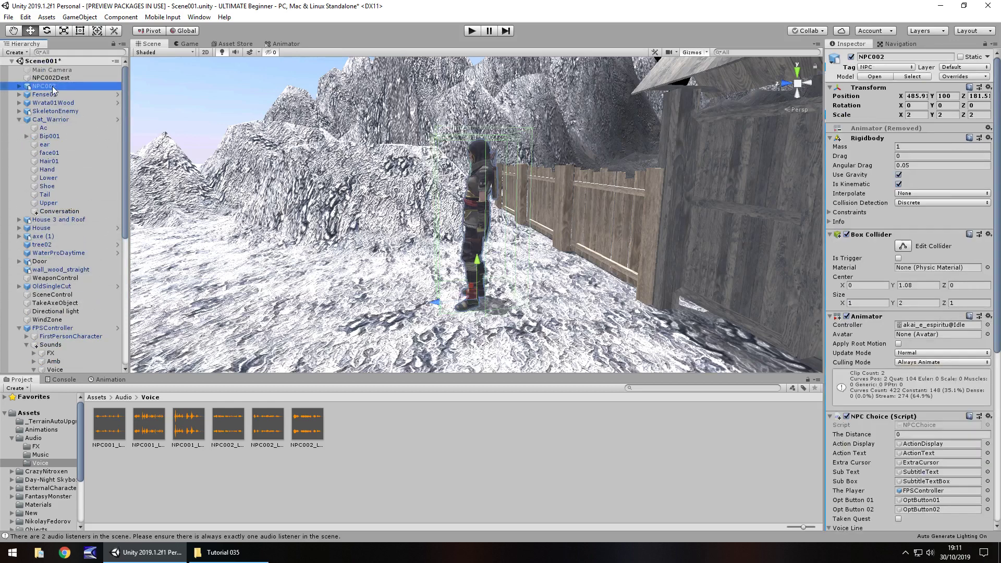
scroll(938, 440, "down", 5)
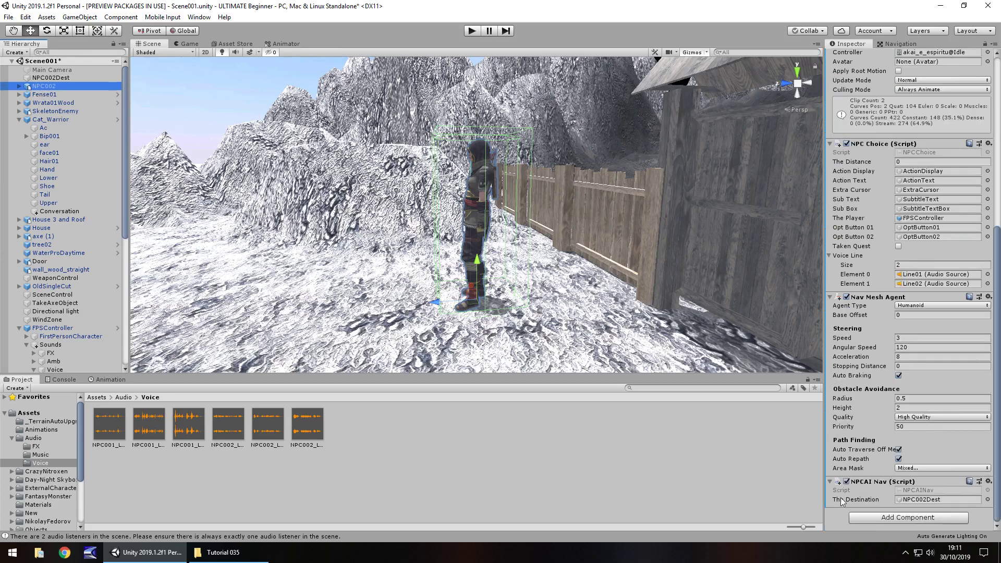
left_click(906, 264)
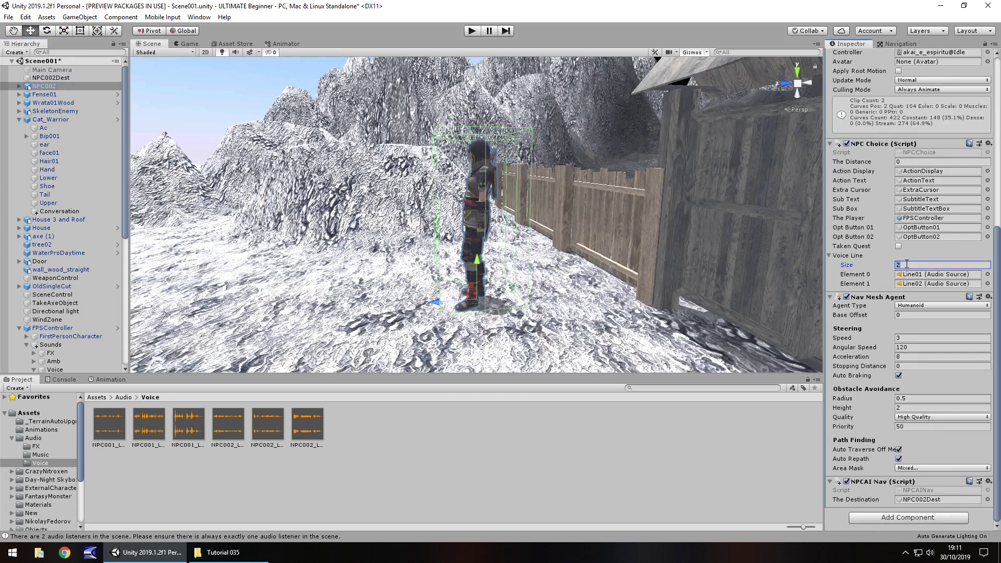
type("3")
key("Return")
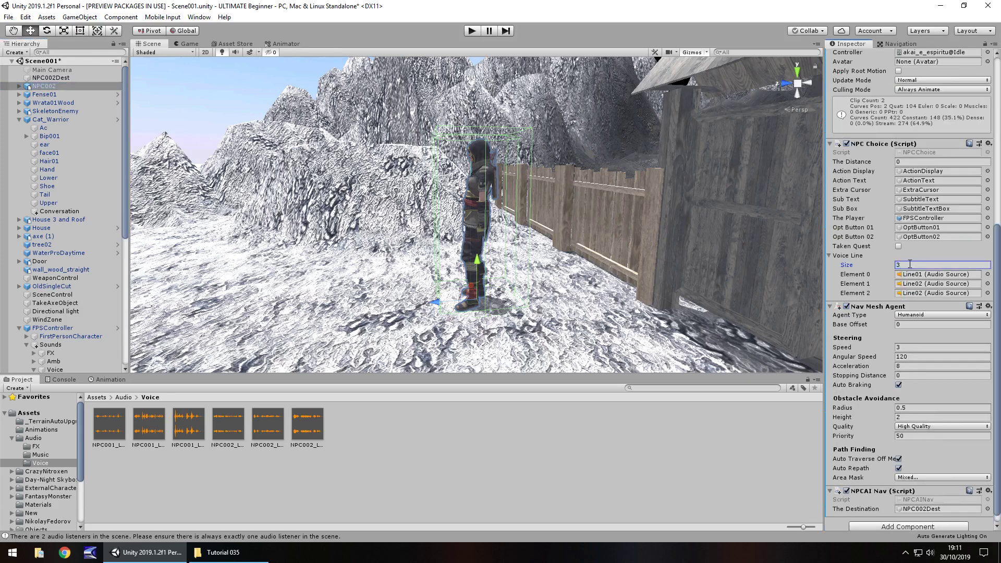
scroll(66, 287, "down", 5)
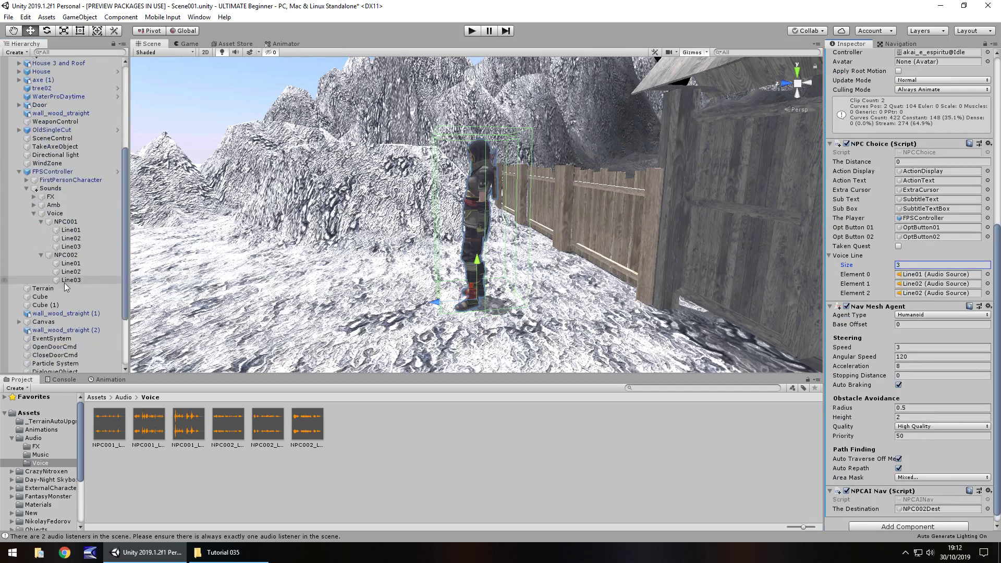
left_click_drag(66, 281, 931, 297)
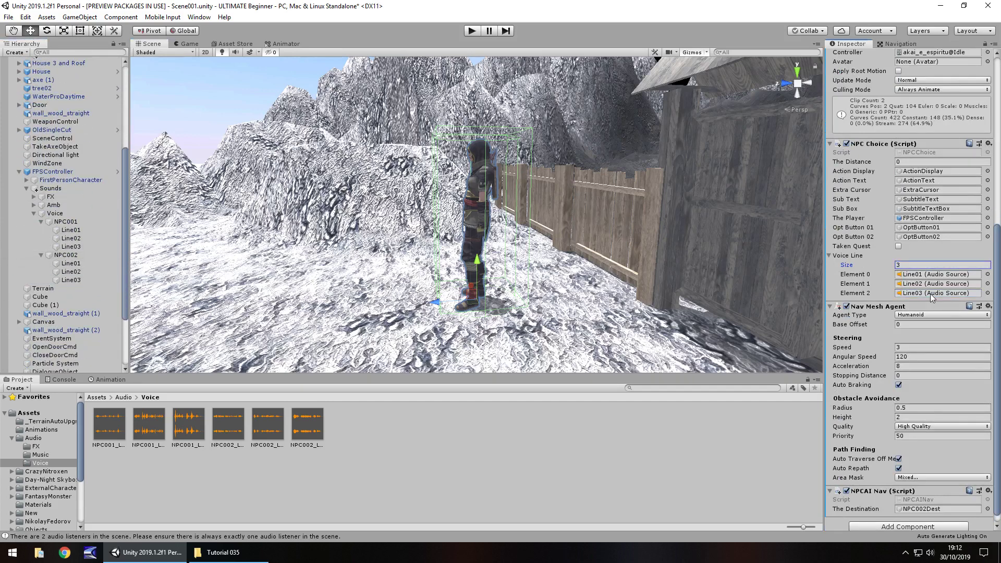
Open the NPCChoice script in Visual Studio and copy the voiceLine[1].Play(); statement from StartYes
double_click(933, 152)
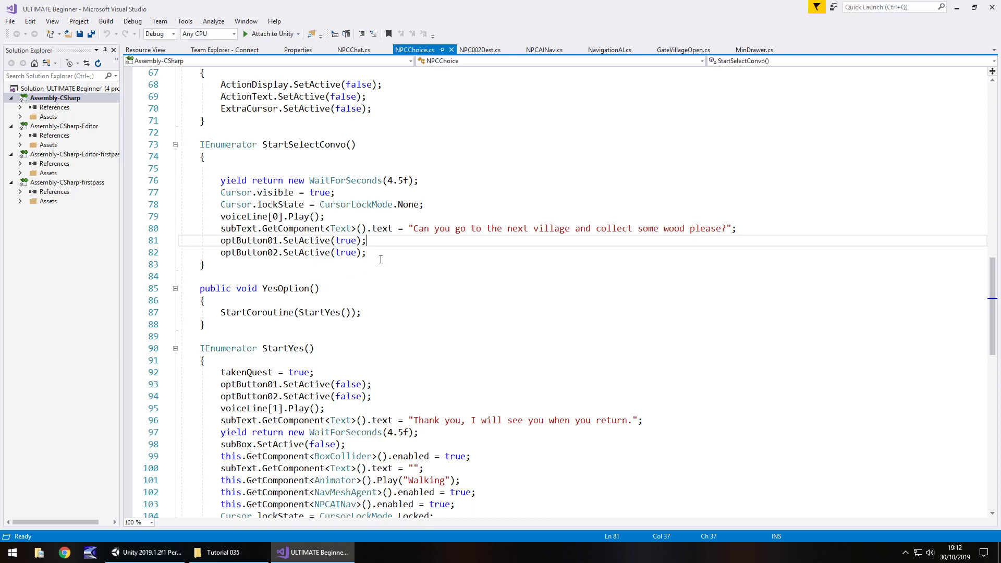
left_click_drag(333, 412, 221, 409)
key("ctrl+c")
left_click(222, 399)
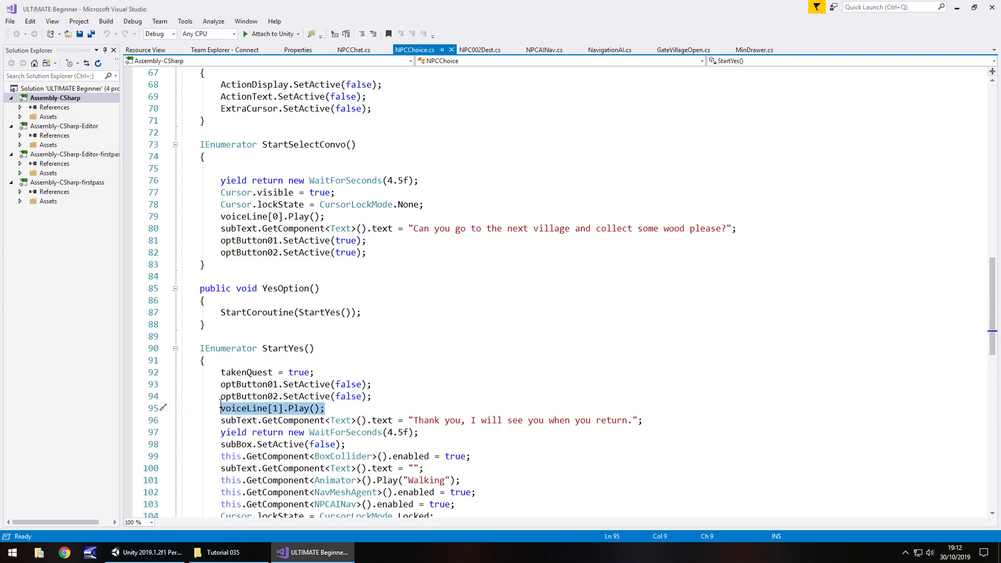
left_click(220, 409)
Add voiceLine[2].Play(); below subBox.SetActive(true); in the takenQuest == false block and save the script
scroll(344, 267, "up", 7)
scroll(344, 267, "up", 3)
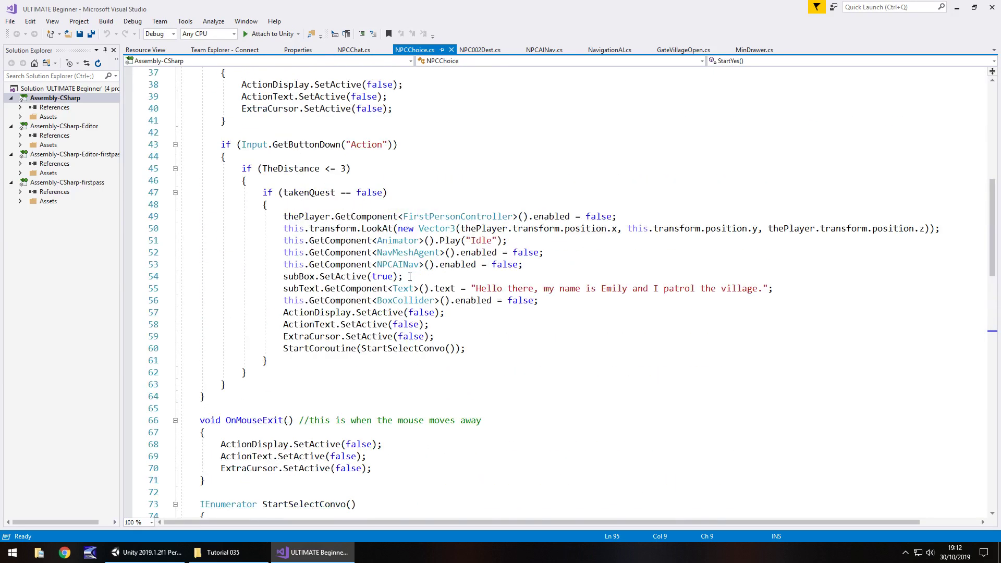
left_click(409, 277)
key("Return")
key("ctrl+v")
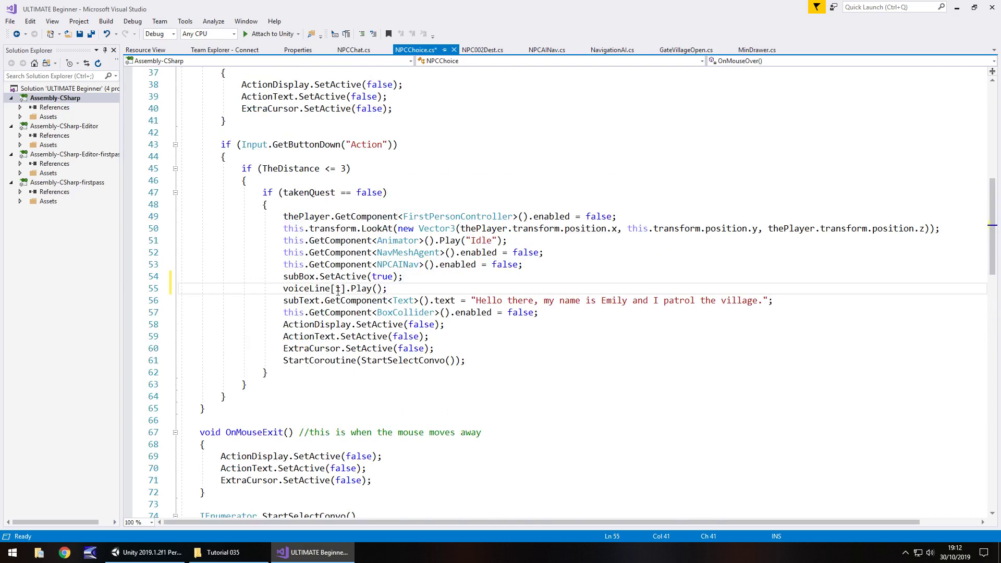
double_click(339, 288)
type("2")
key("ctrl+s")
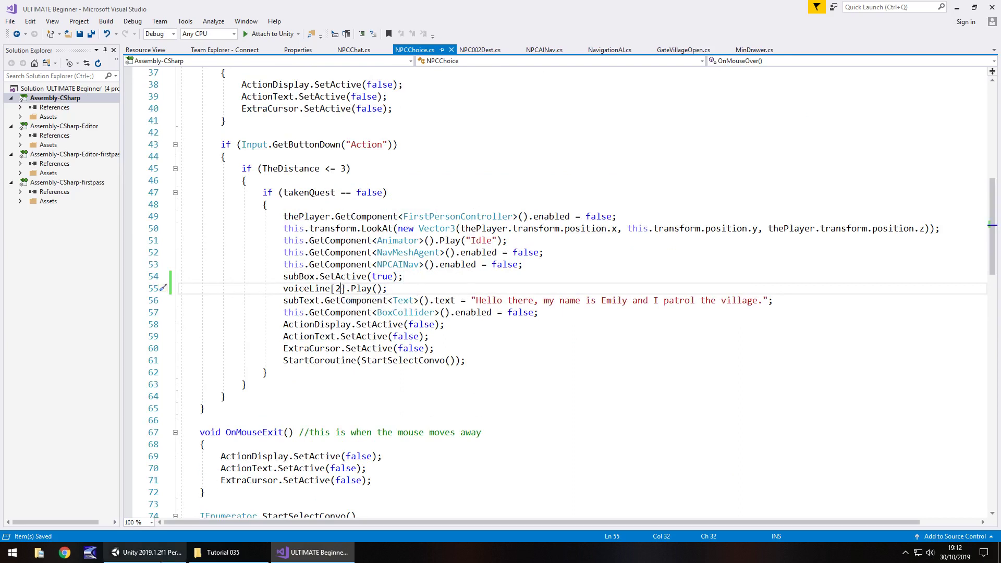
Switch back to Unity, run the scene briefly to check the player's starting location, and stop it
left_click(160, 560)
left_click(471, 31)
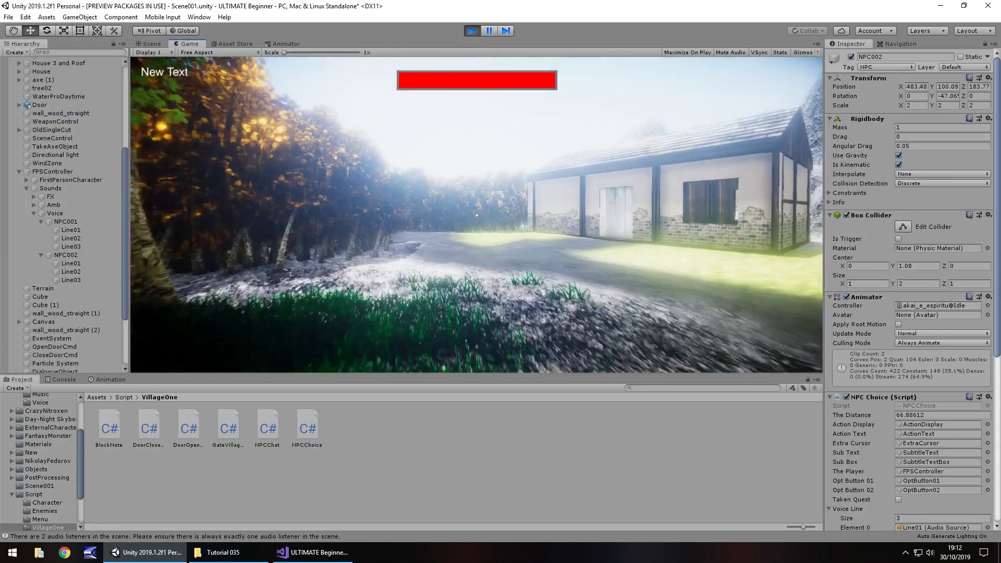
key("ctrl+p")
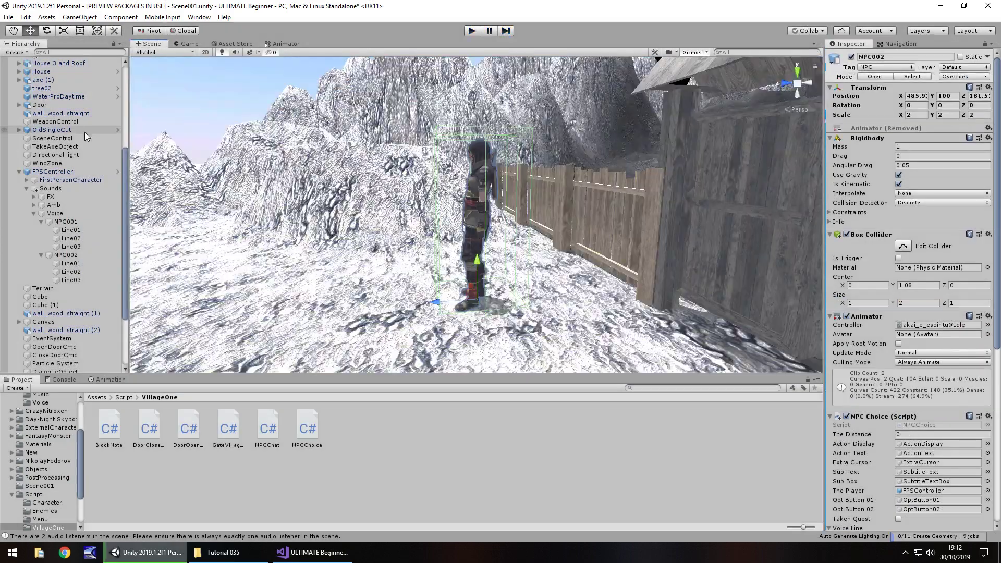
Move the FPSController along the X axis to X 478, toward the gate in the fence
double_click(73, 173)
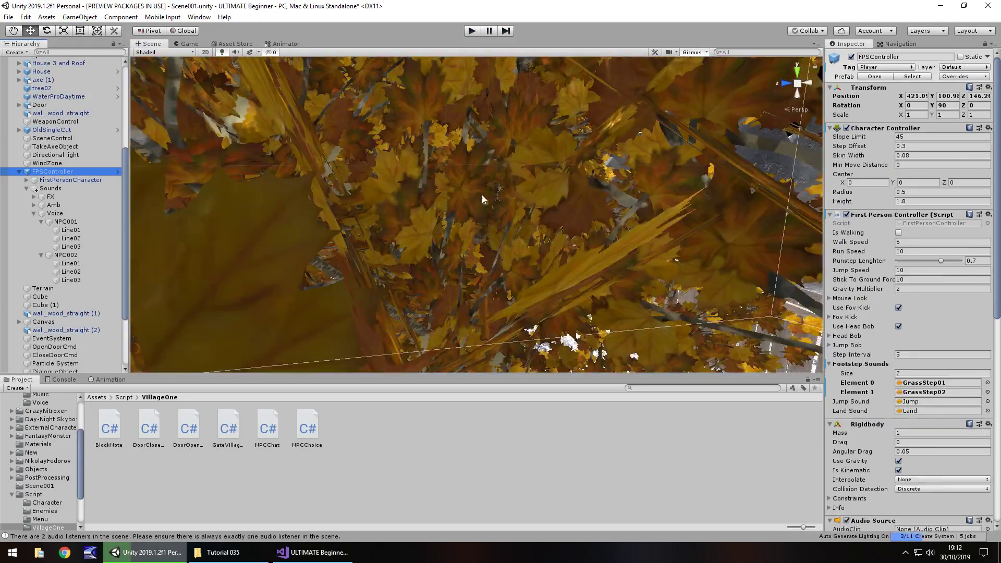
middle_click_drag(482, 199, 530, 461)
right_click_drag(471, 313, 615, 406)
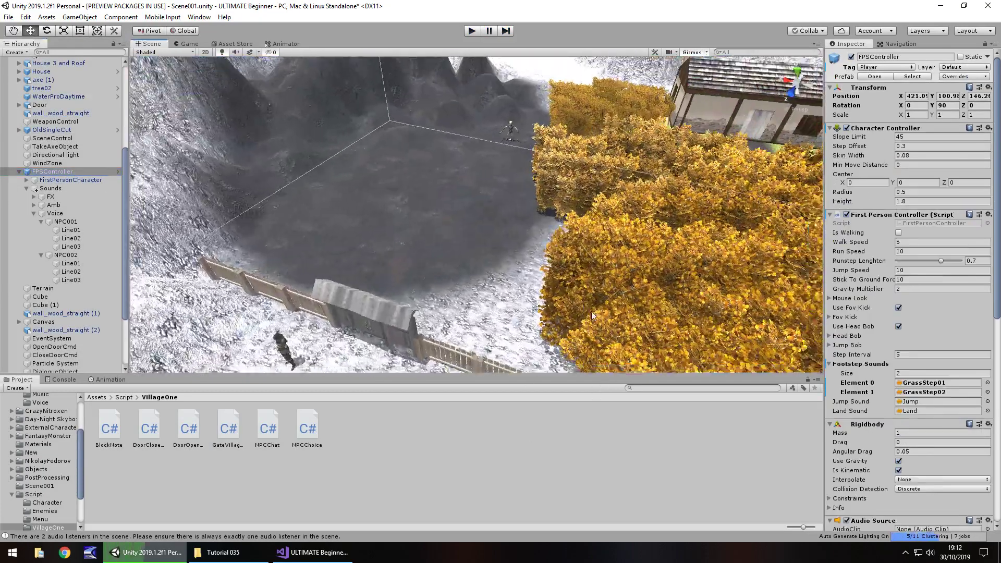
scroll(285, 140, "down", 3)
right_click_drag(286, 141, 378, 144)
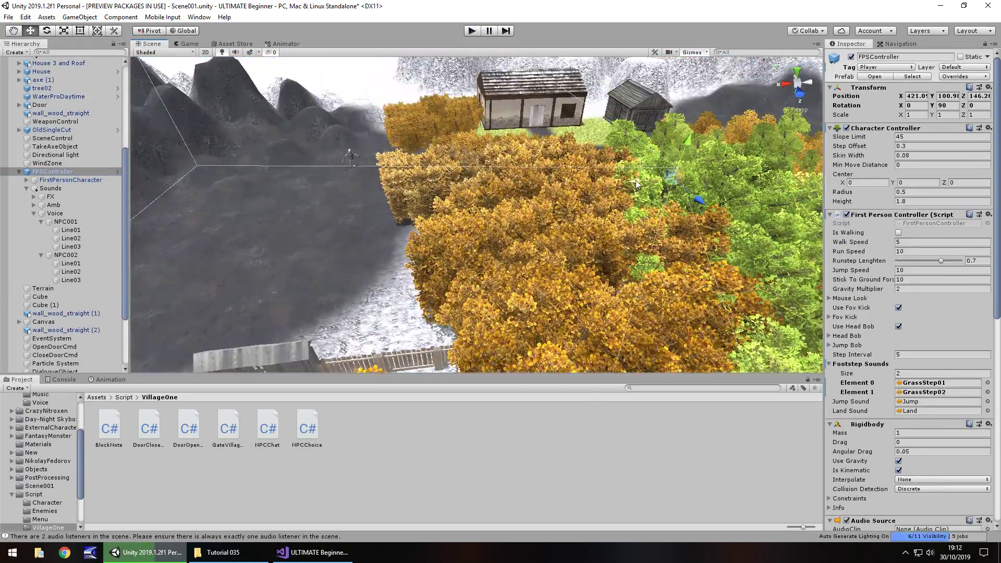
left_click_drag(637, 179, 314, 224)
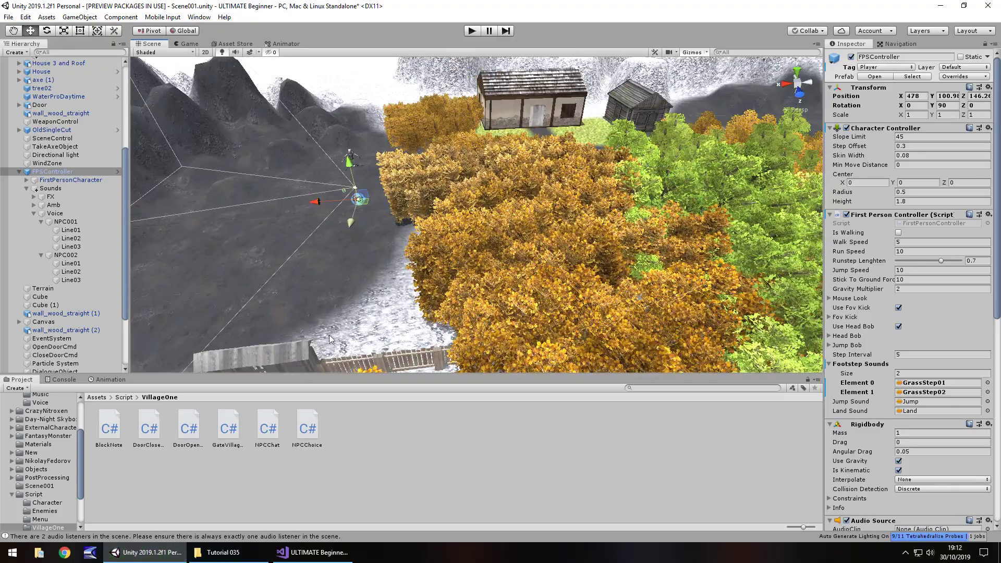
Move the FPSController along the Z axis to about Z 181.8, beside the NPC outside the gate
left_click(349, 345)
right_click_drag(407, 240, 280, 293)
left_click(63, 171)
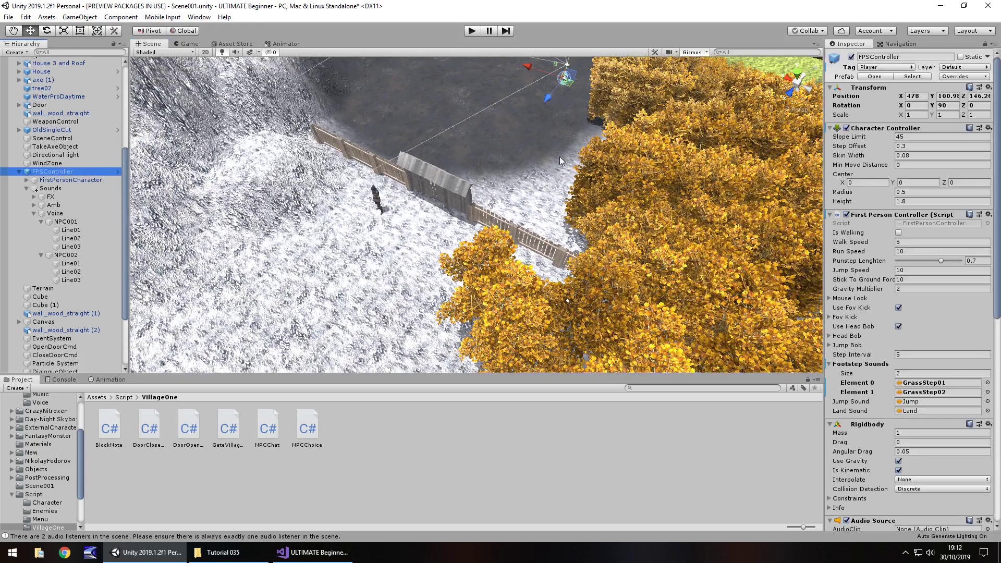
left_click_drag(545, 98, 411, 260)
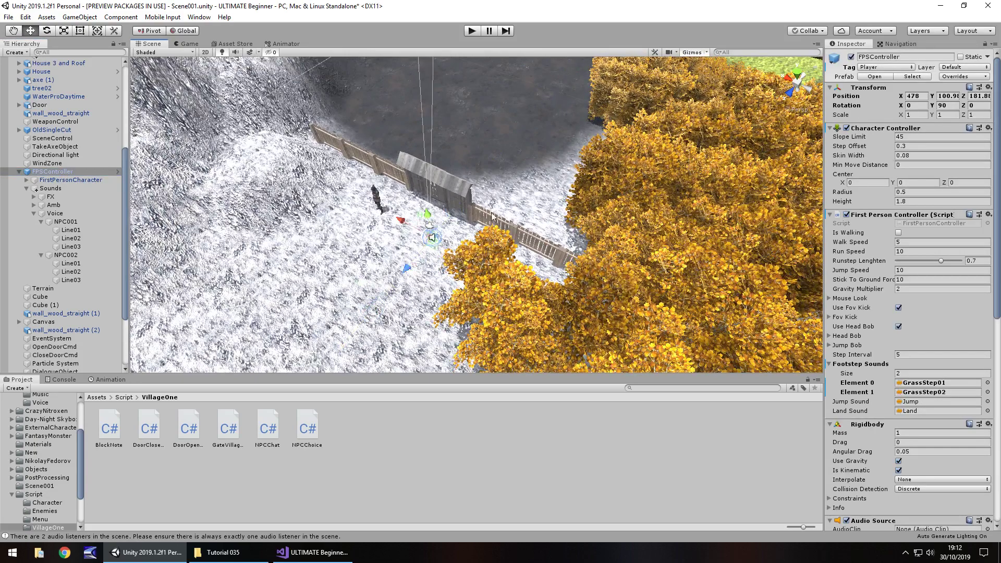
Play-test the conversation with the NPC, answer YES to the wood quest, and stop the game
left_click(471, 31)
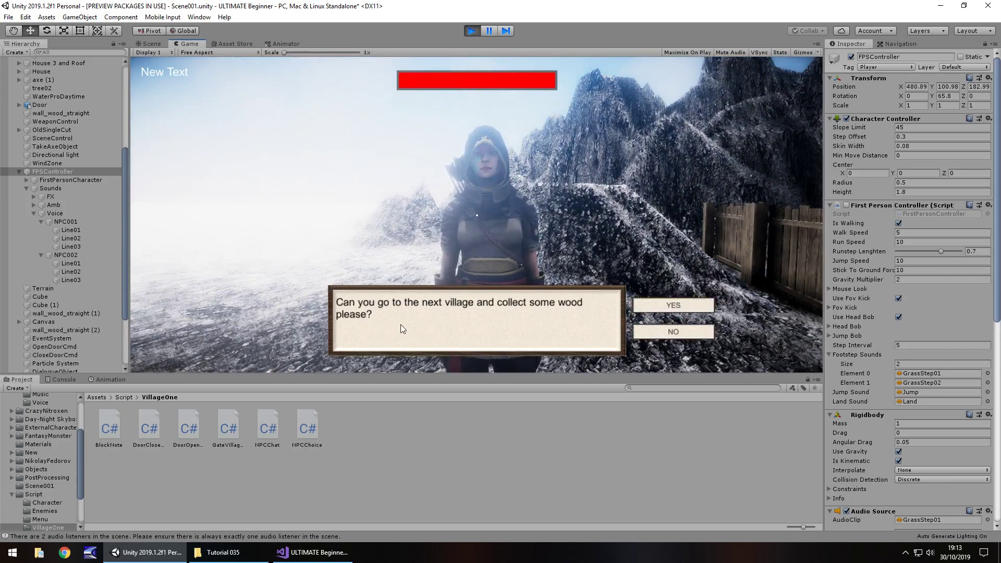
left_click(667, 308)
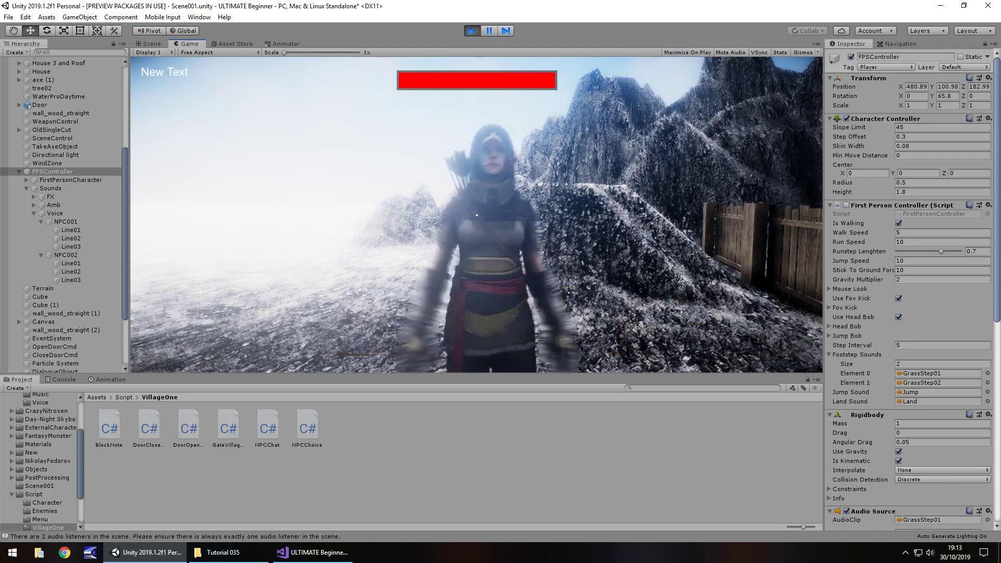
key("ctrl+p")
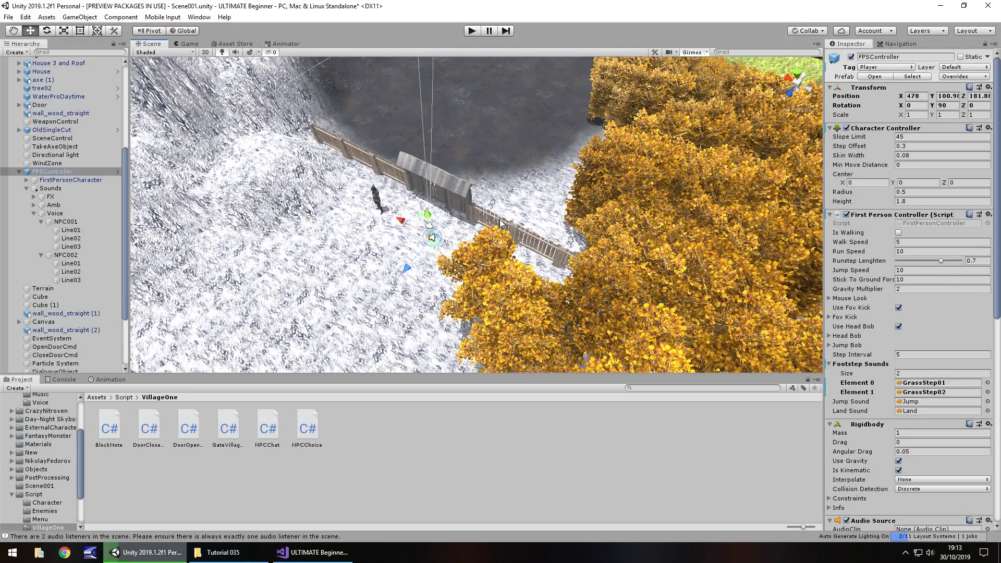
right_click_drag(501, 216, 351, 158)
middle_click_drag(371, 192, 911, 306)
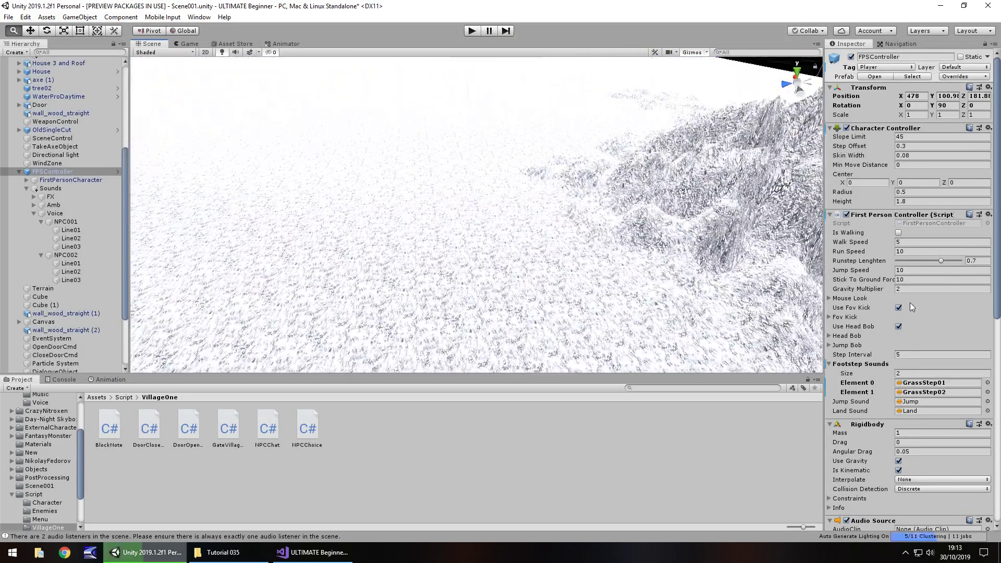
right_click_drag(520, 219, 652, 224)
middle_click_drag(651, 224, 87, 296)
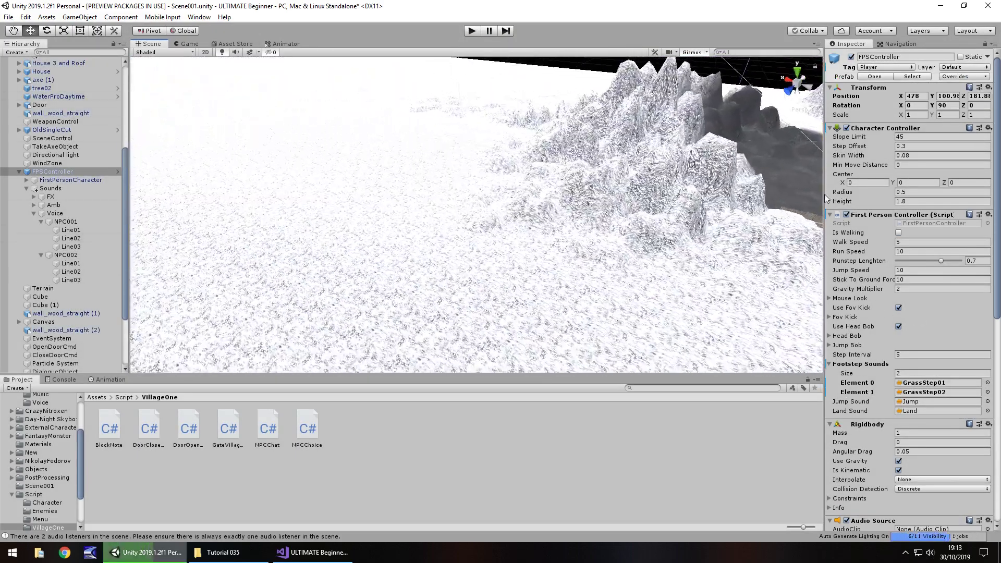
right_click_drag(510, 180, 615, 176)
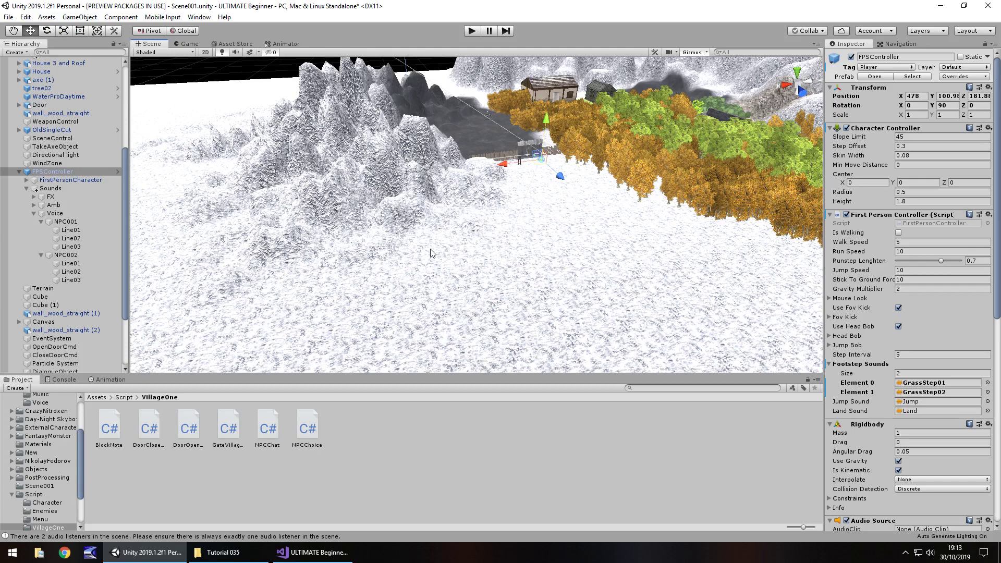
middle_click_drag(431, 251, 430, 143)
scroll(430, 142, "down", 5)
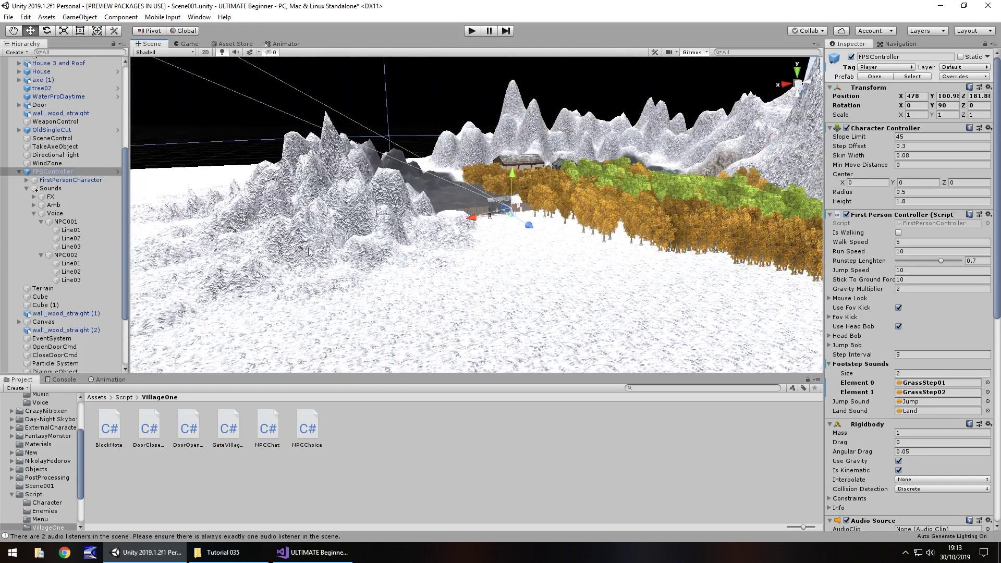
scroll(43, 475, "down", 3)
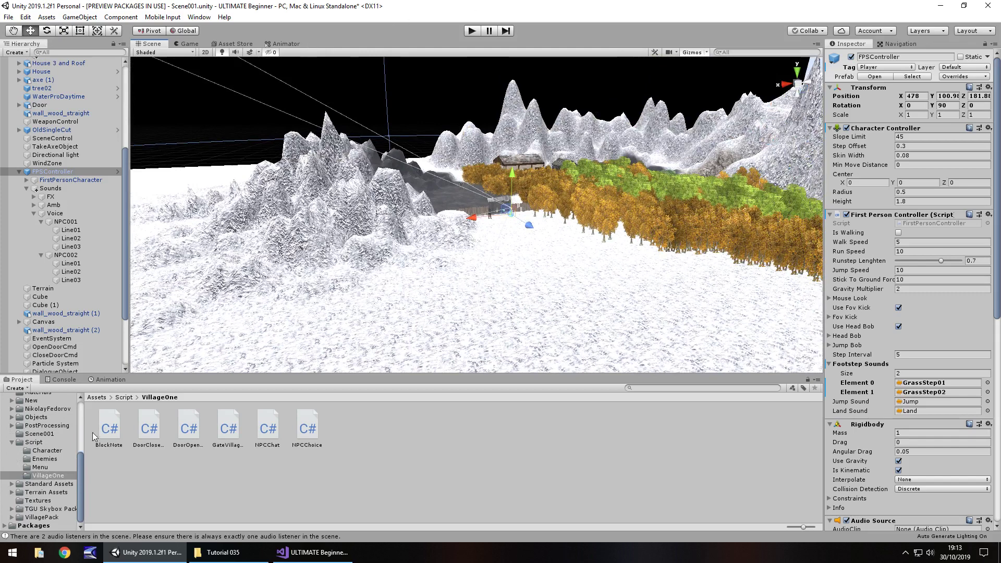
Search the Asset Store for "village" and limit the results to free assets
left_click(235, 45)
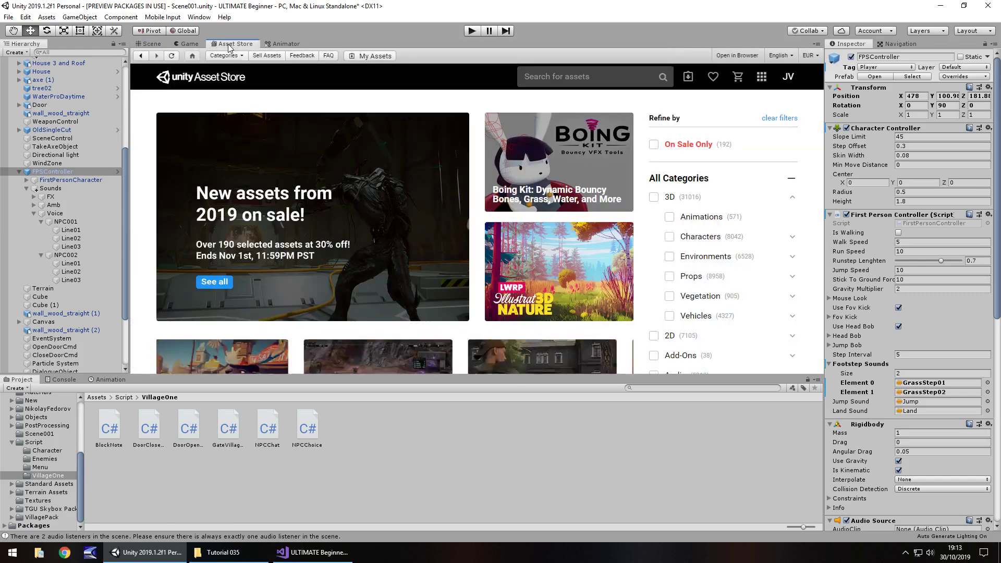
left_click(613, 84)
type("village")
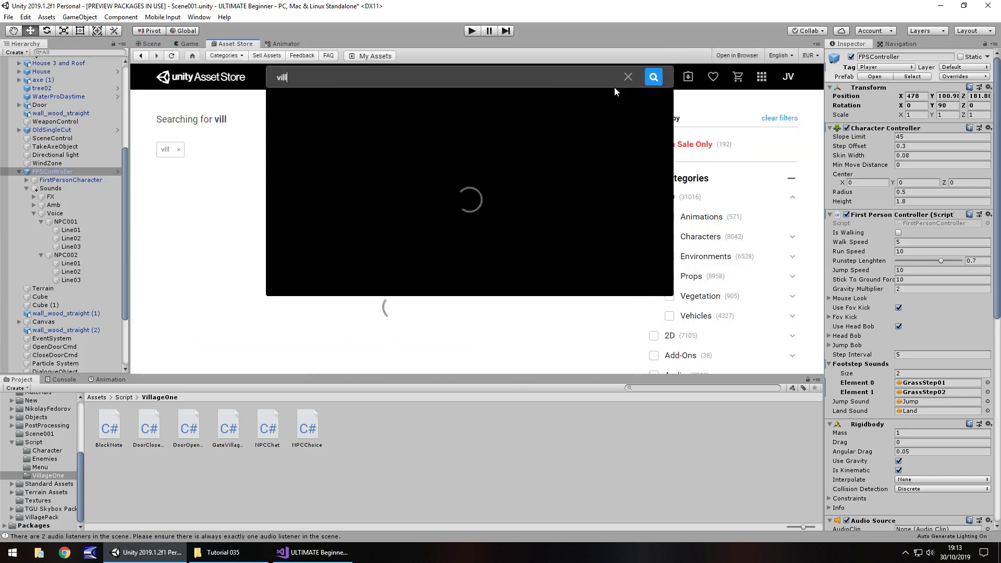
key("Return")
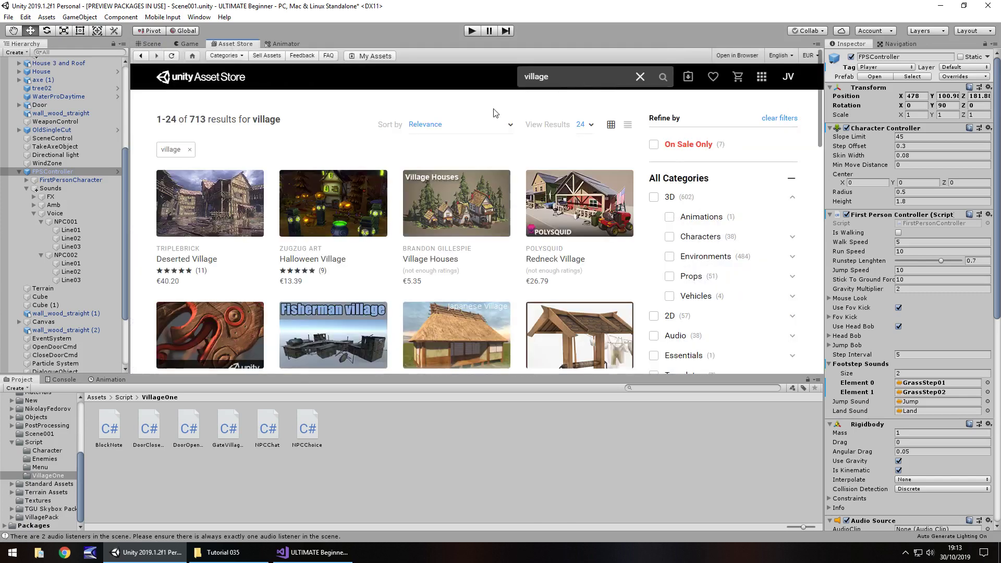
scroll(730, 235, "down", 1)
scroll(730, 234, "down", 2)
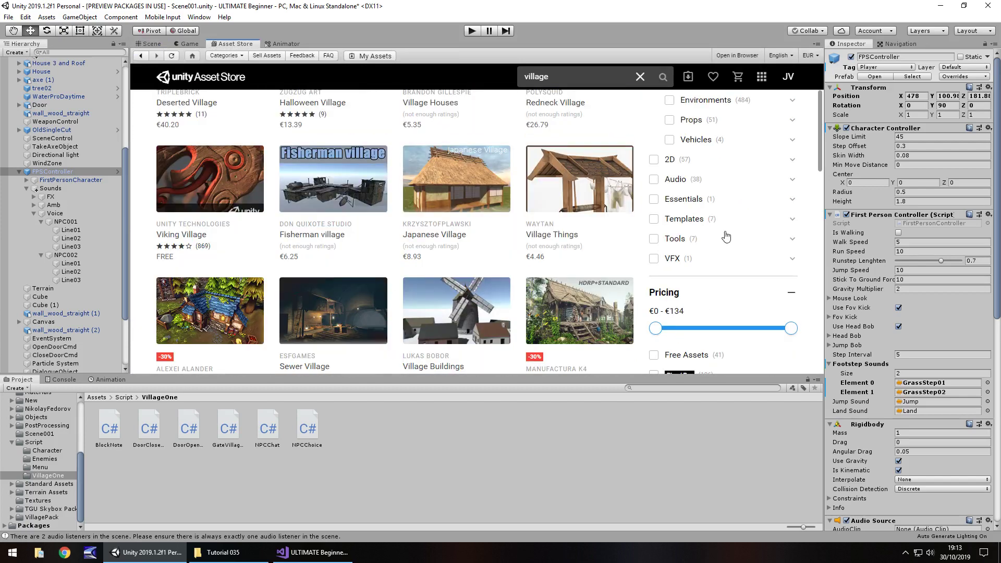
scroll(727, 234, "down", 1)
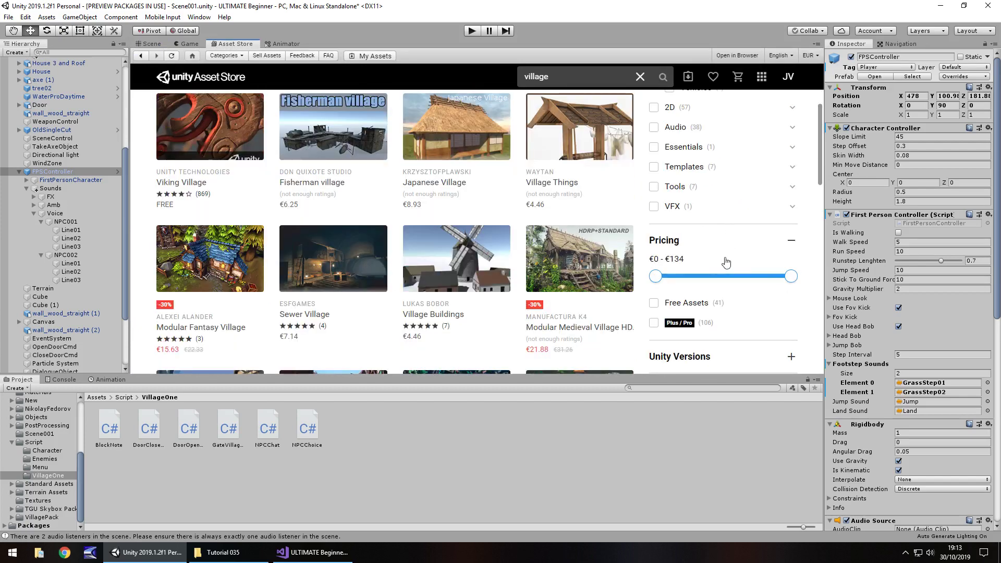
left_click(655, 303)
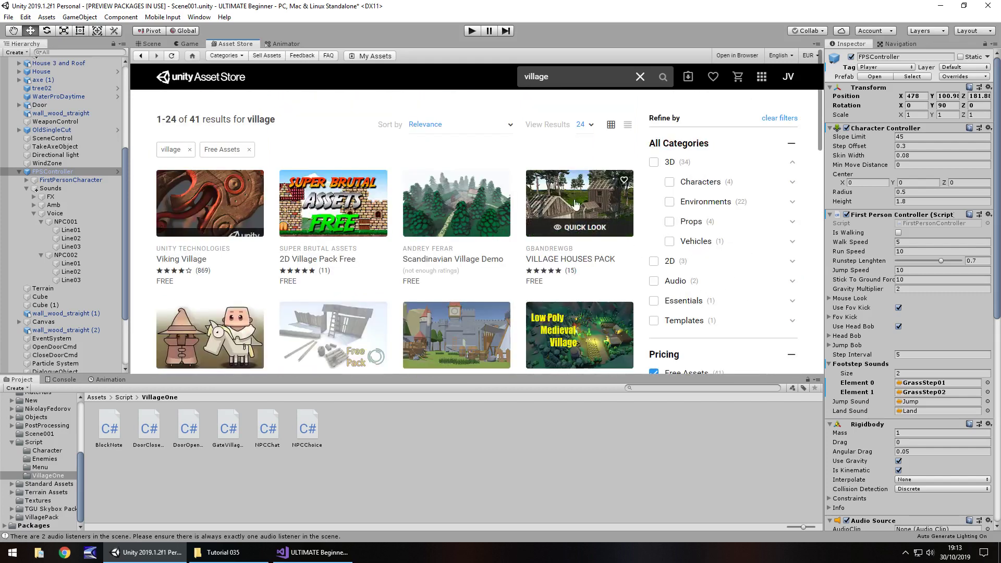
Browse the free village assets, then open the VILLAGE HOUSES PACK page and review its images and description
scroll(342, 221, "down", 6)
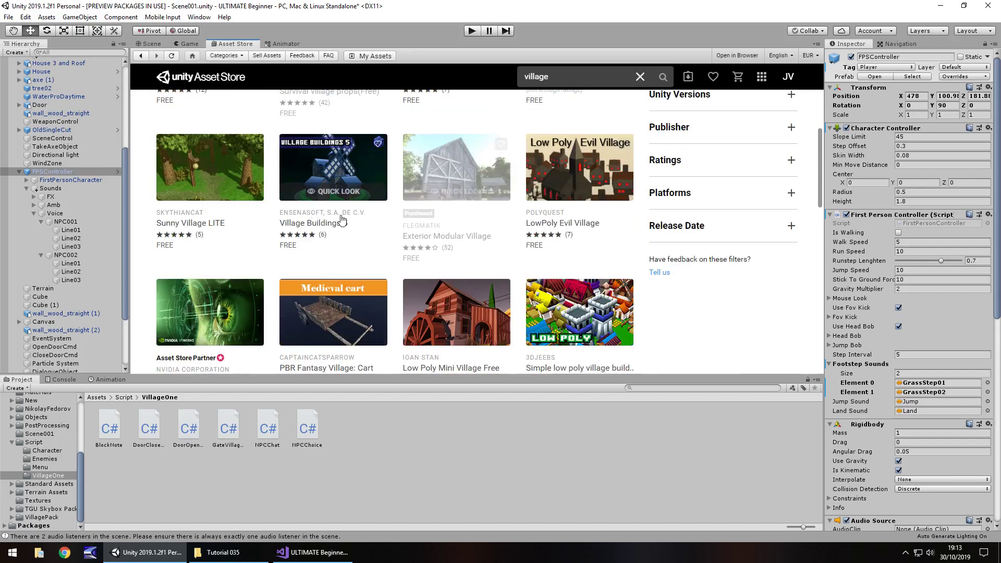
scroll(342, 220, "down", 5)
scroll(365, 250, "up", 6)
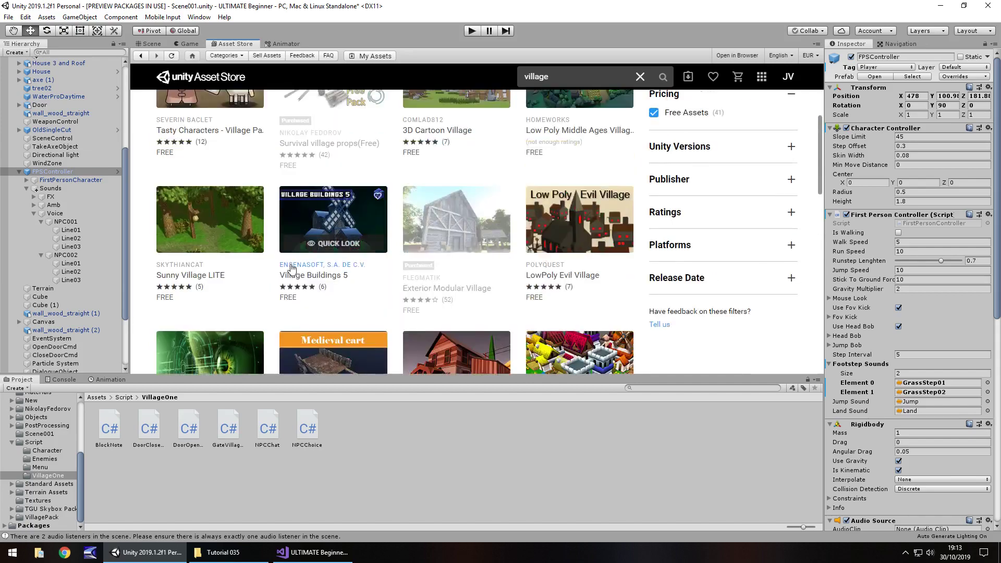
scroll(292, 268, "up", 5)
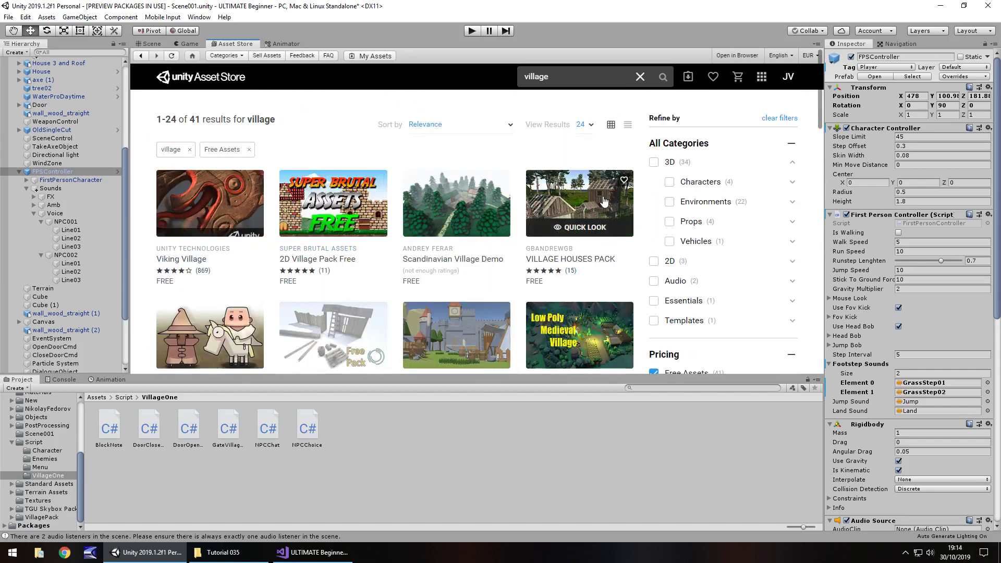
scroll(516, 214, "down", 1)
scroll(365, 267, "up", 1)
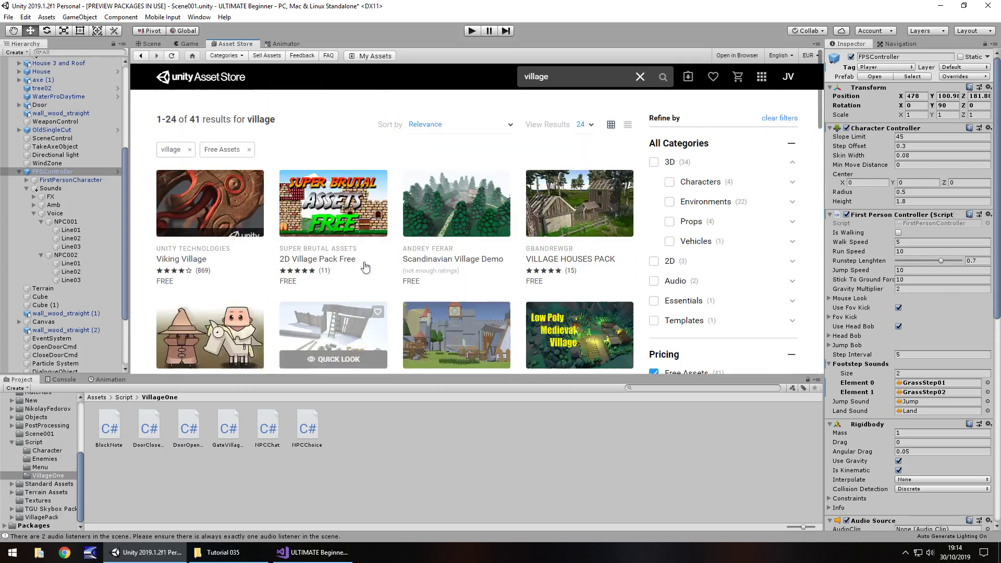
left_click(580, 201)
scroll(391, 225, "down", 5)
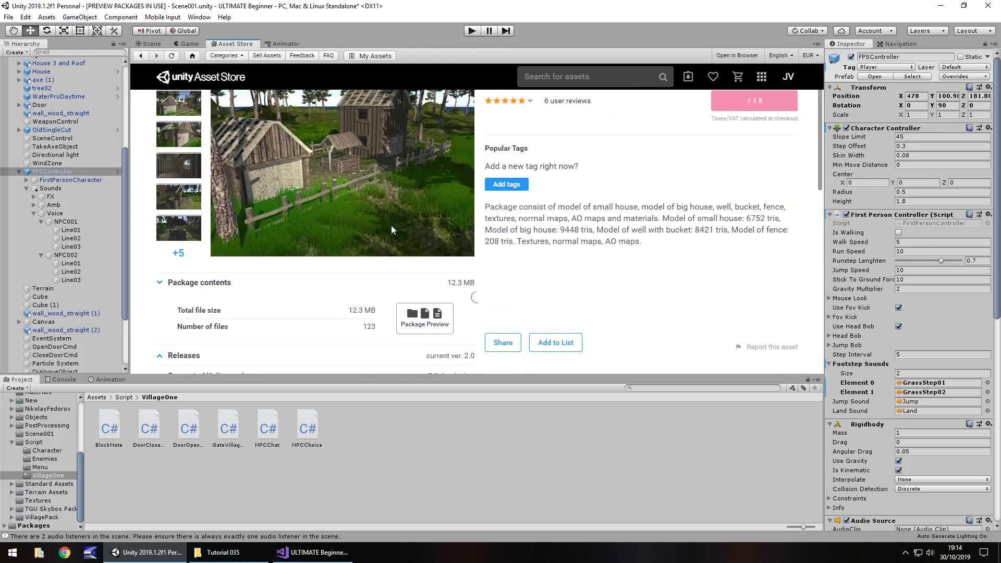
scroll(373, 233, "up", 4)
scroll(469, 192, "up", 1)
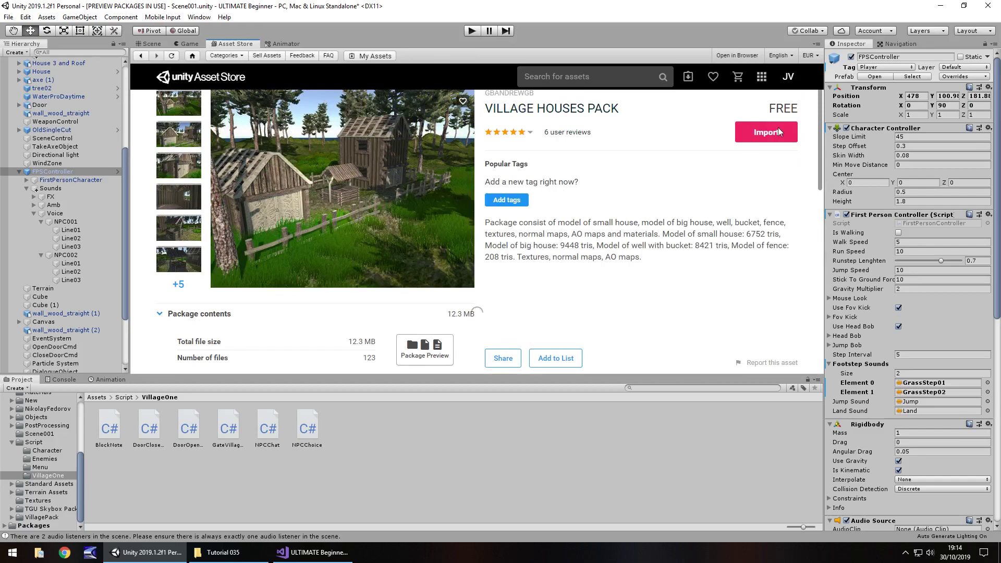
Return to the scene, select the Terrain and set its painting mode to Raise or Lower Terrain
left_click(149, 43)
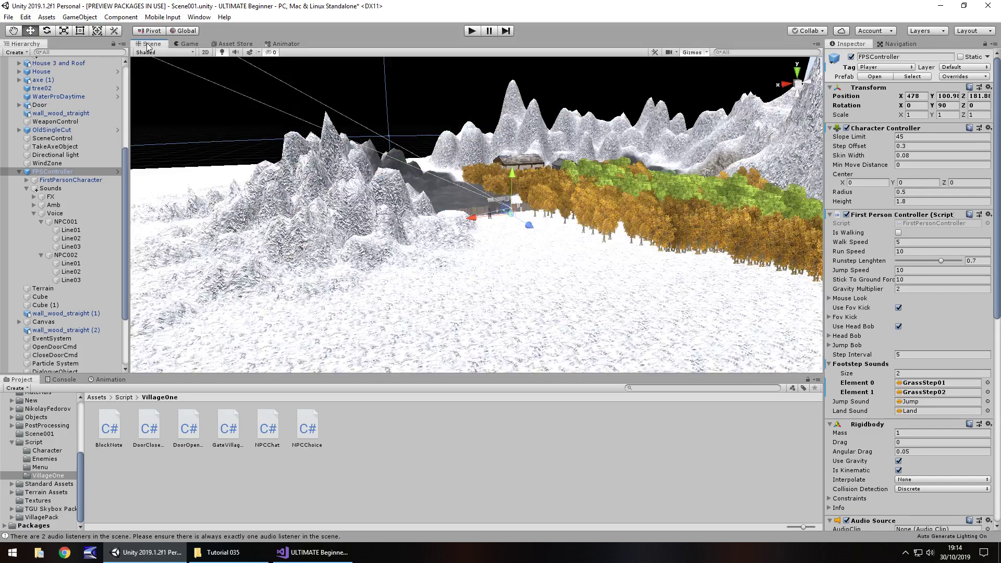
middle_click_drag(361, 277, 787, 193)
right_click_drag(399, 206, 454, 220)
middle_click_drag(453, 221, 206, 355)
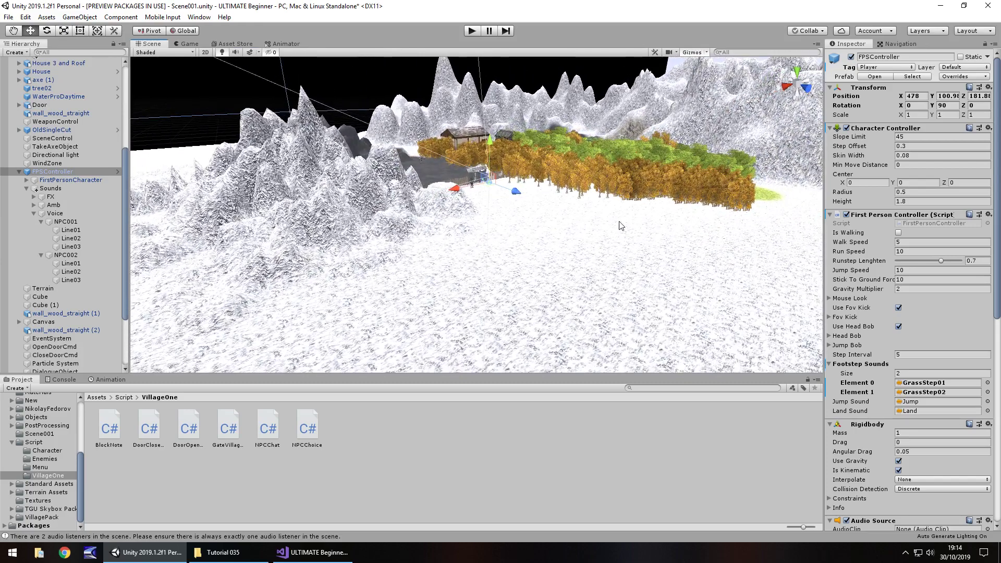
left_click(572, 221)
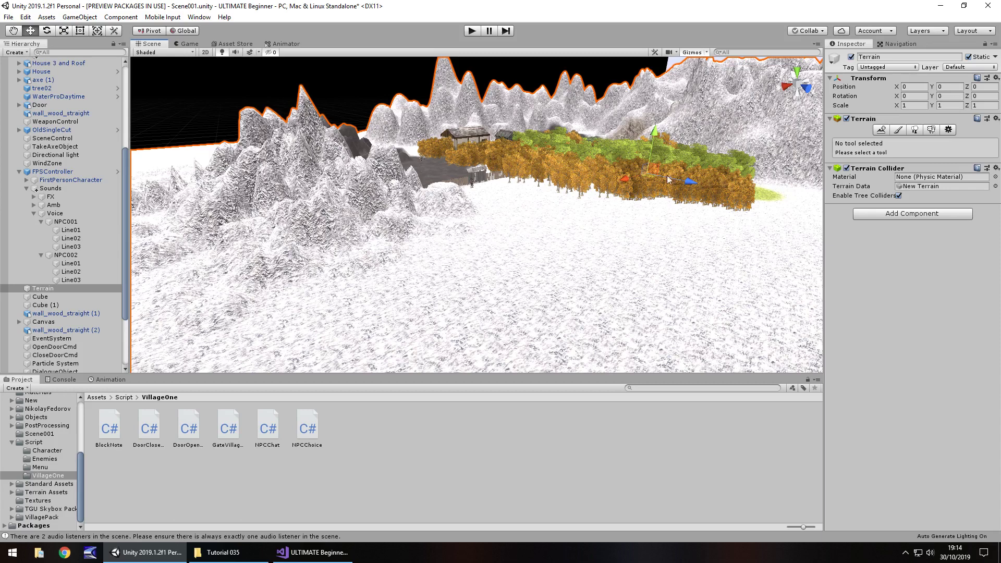
left_click(881, 131)
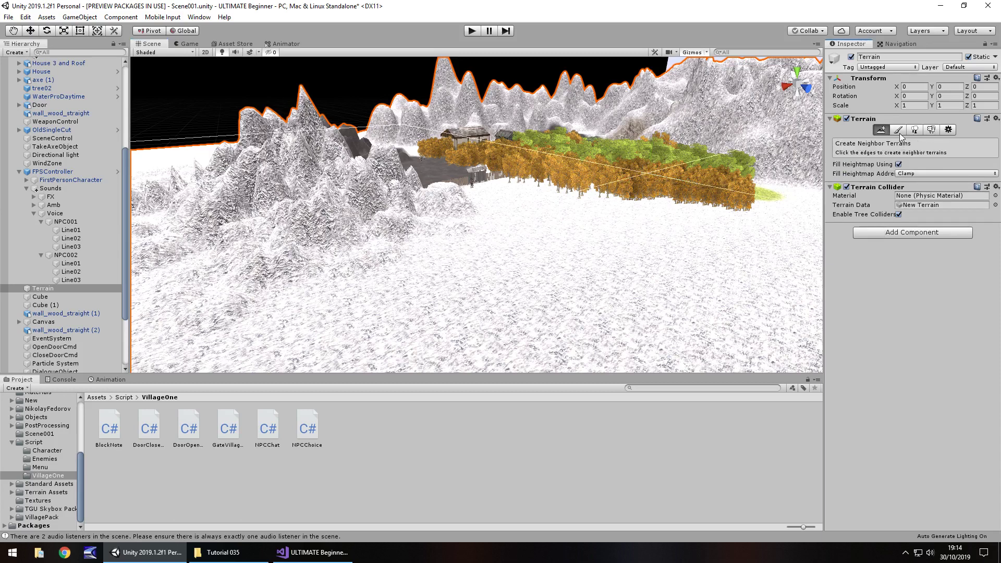
left_click(897, 131)
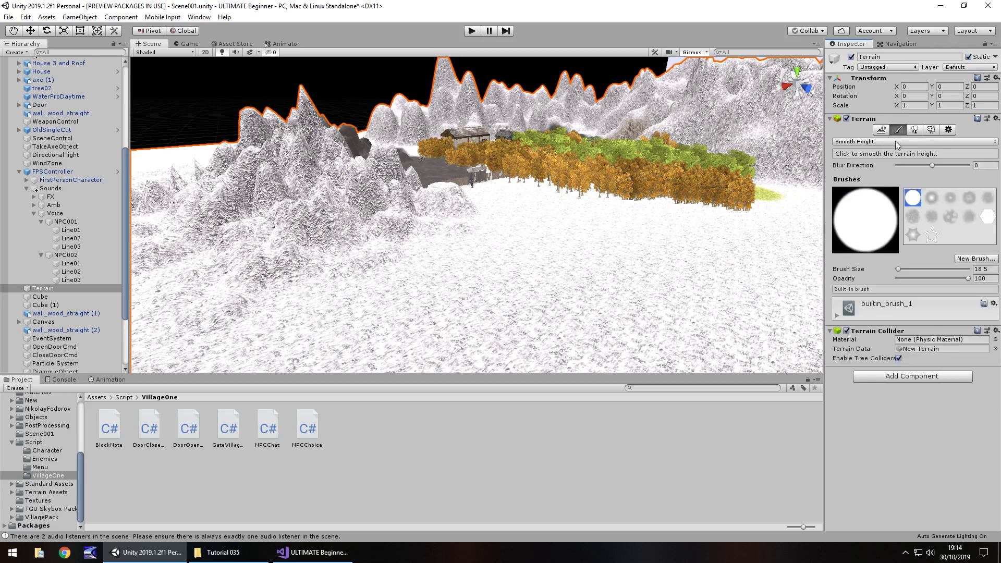
left_click(896, 141)
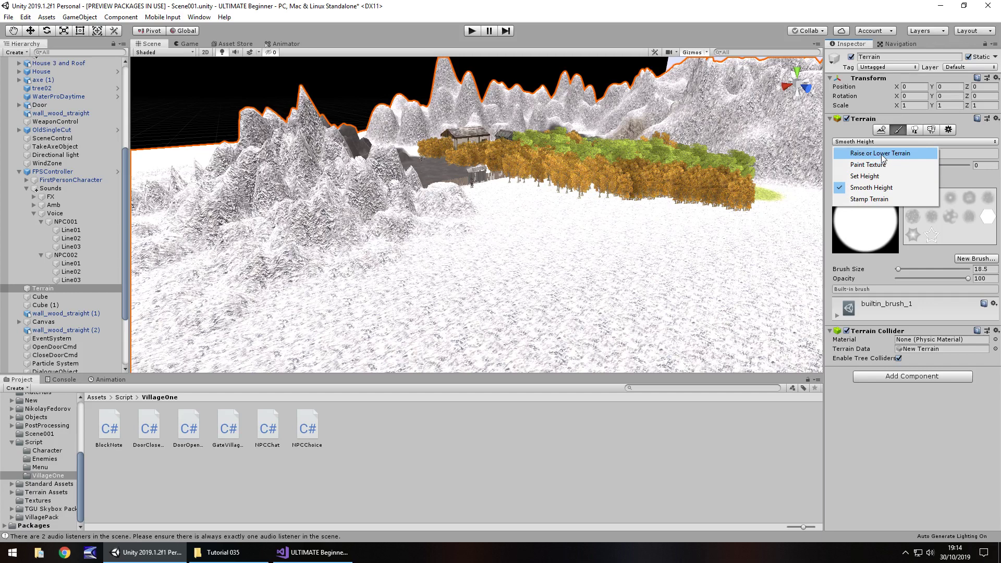
left_click(883, 153)
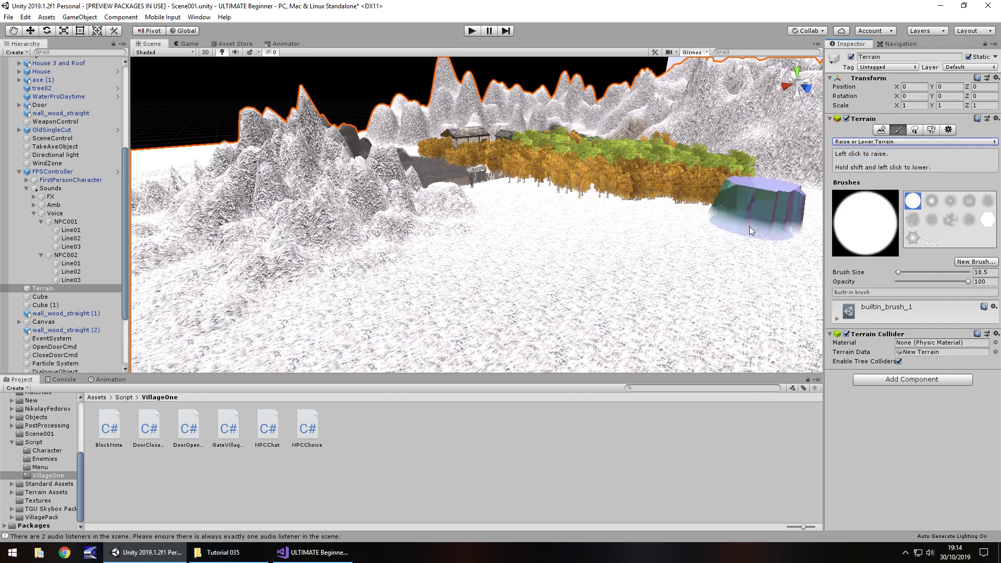
Switch the terrain to Paint Texture and paint the grass layer over the broad snowy ground in front of the autumn trees
left_click(890, 143)
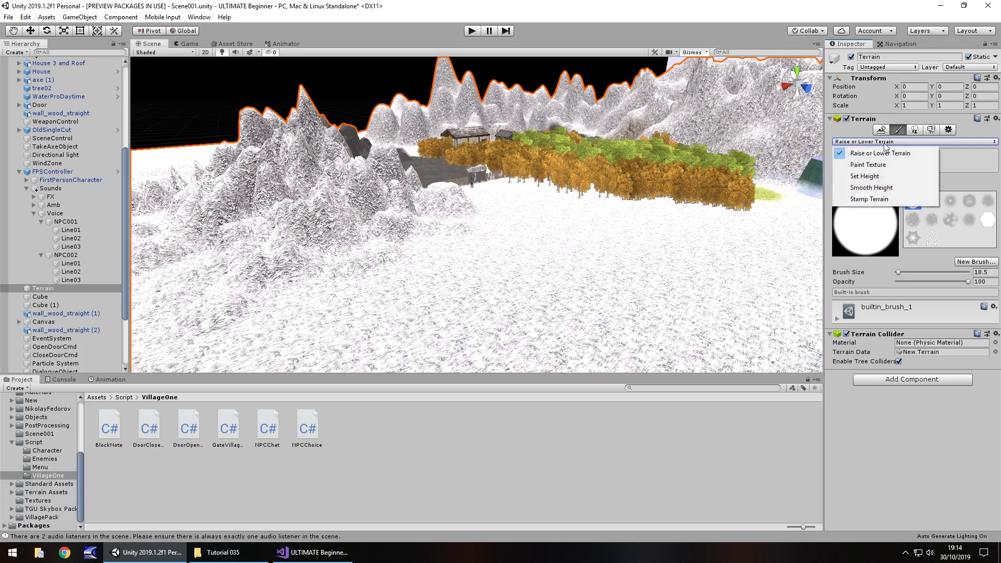
left_click(881, 165)
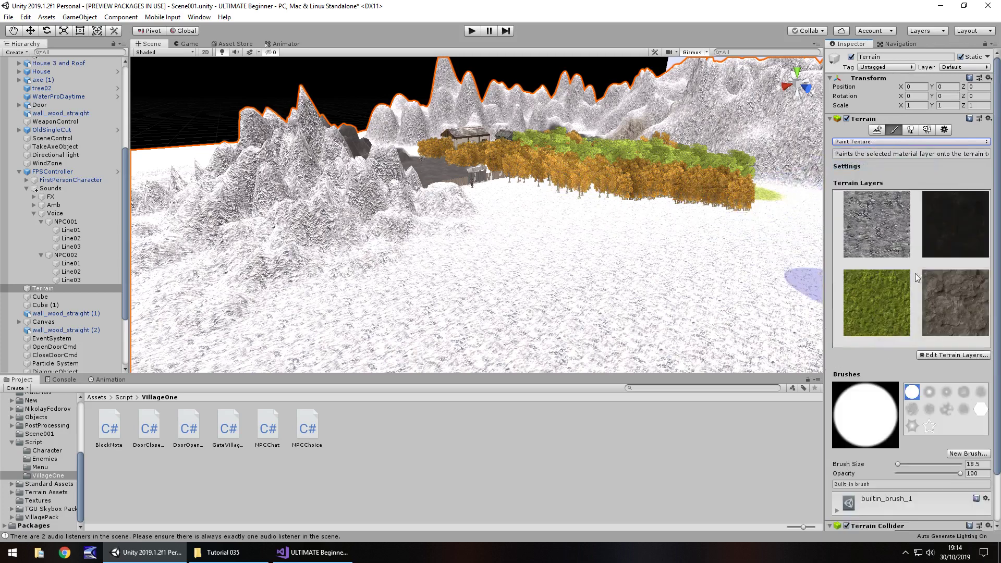
left_click(889, 294)
left_click(520, 188)
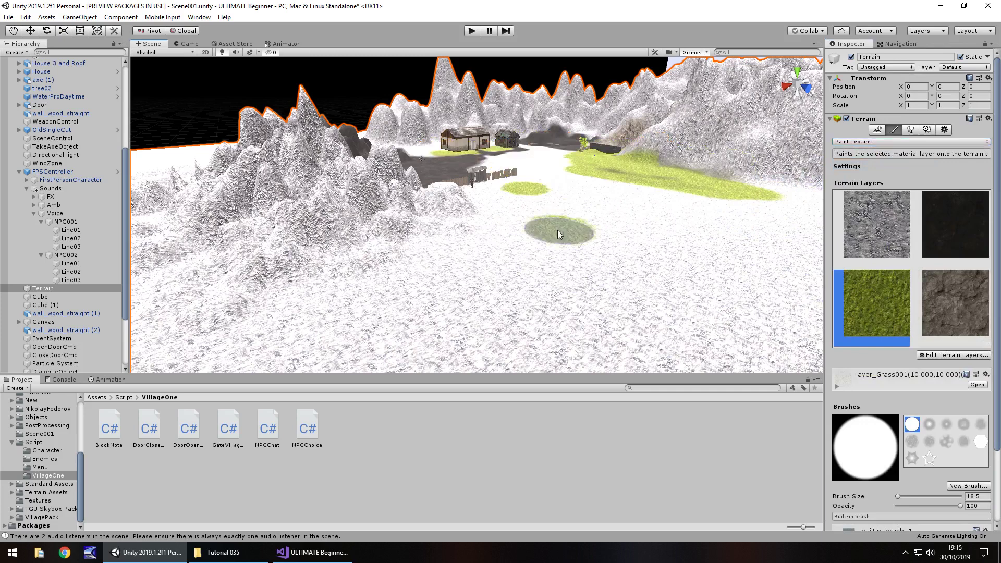
mouse_move(576, 210)
left_mouse_down()
mouse_move(598, 180)
mouse_move(534, 250)
mouse_move(446, 300)
mouse_move(435, 275)
left_mouse_up()
mouse_move(555, 235)
left_mouse_down()
mouse_move(395, 339)
mouse_move(326, 329)
mouse_move(620, 299)
mouse_move(639, 217)
mouse_move(668, 197)
mouse_move(666, 241)
left_mouse_up()
Apply the grey stone layer over the new grass area using builtin_brush_6 with brush size 241 and opacity 12.4
left_click(884, 223)
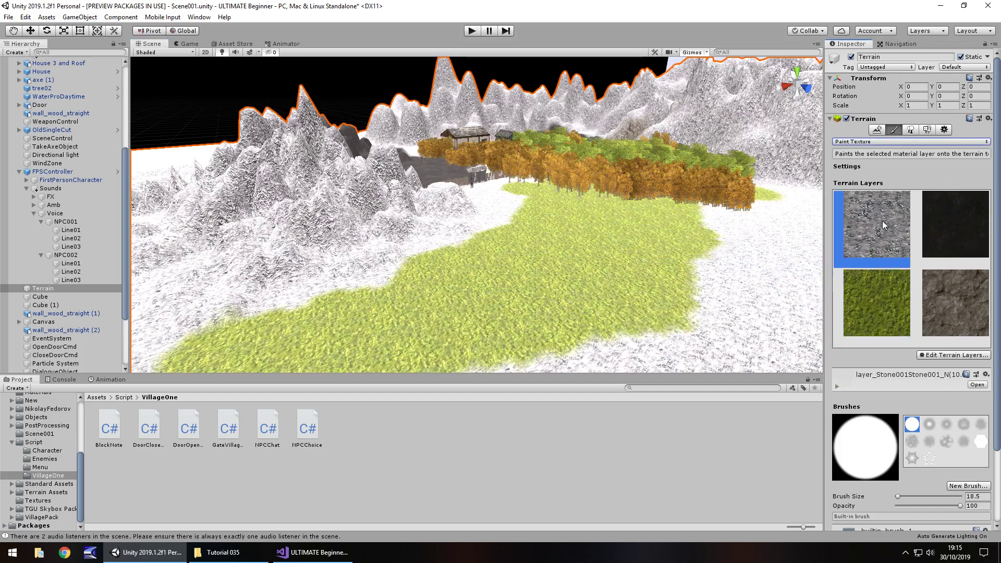
scroll(904, 302, "down", 3)
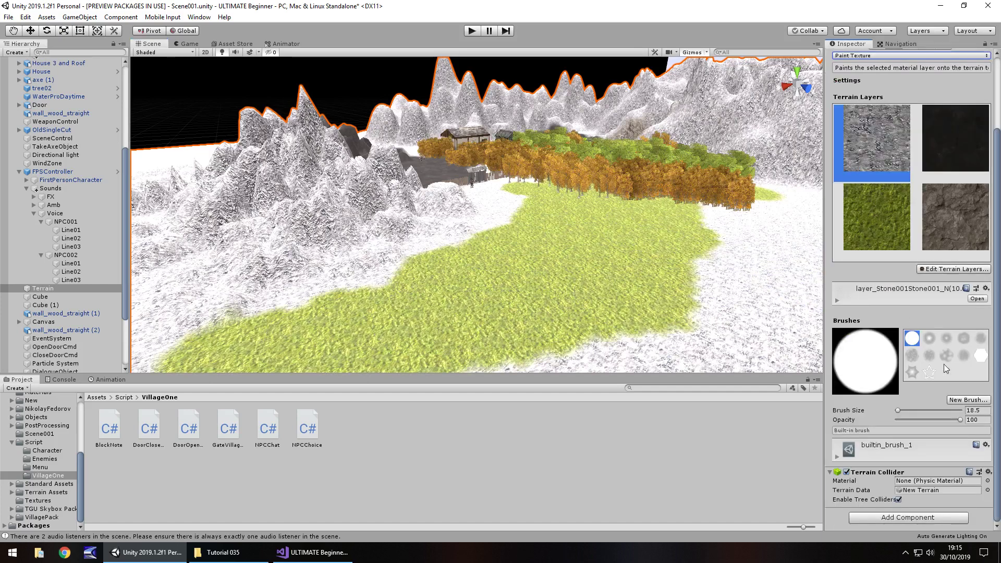
left_click(911, 356)
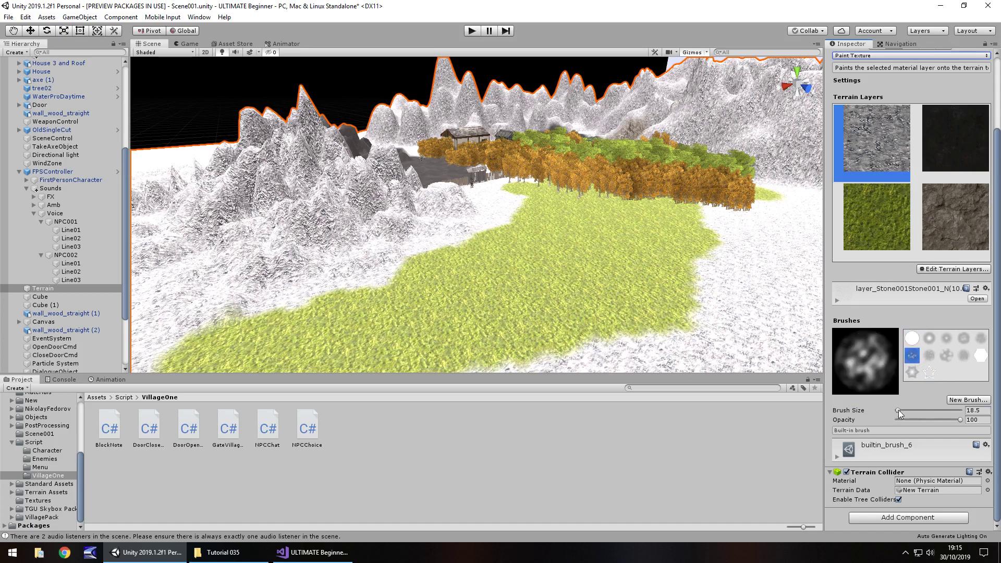
mouse_move(898, 410)
left_mouse_down()
mouse_move(913, 412)
mouse_move(913, 427)
left_mouse_up()
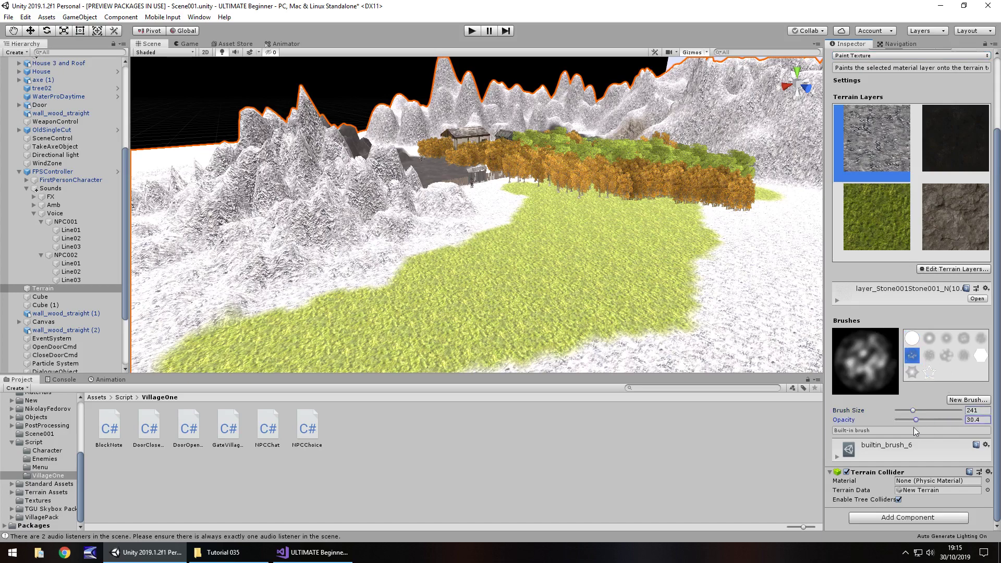
left_click(542, 296)
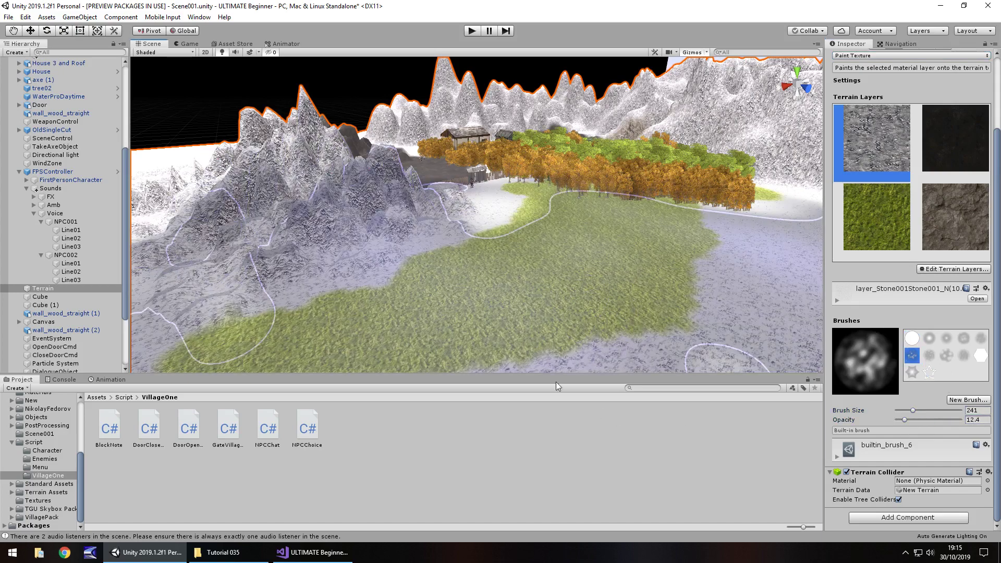